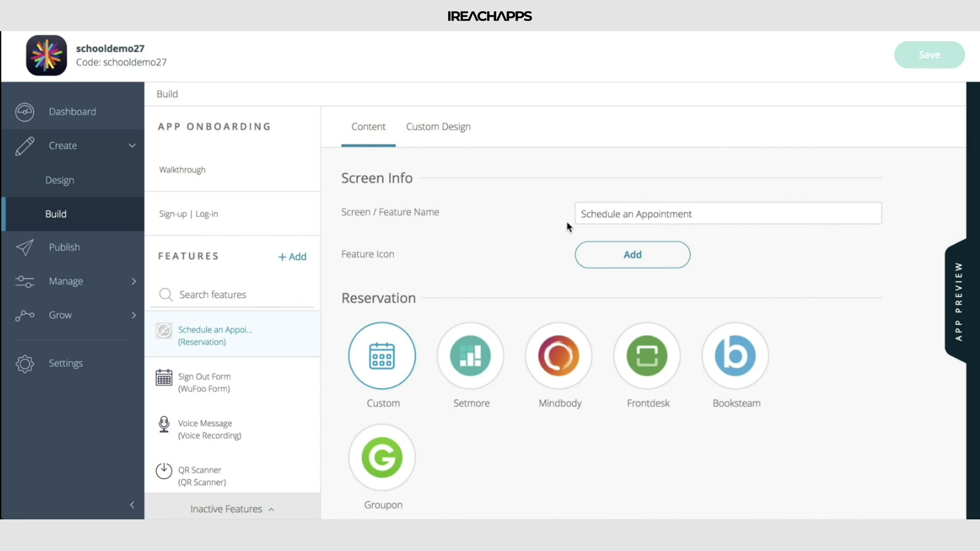
{"action": "left_click_drag", "start_coordinate": [596, 215], "coordinate": [695, 216]}
{"action": "left_click", "coordinate": [693, 216]}
Look through the Setmore, Mindbody, Frontdesk, Booksteam and Groupon reservation options and return to the Custom one
{"action": "scroll", "coordinate": [751, 266], "scroll_direction": "down", "scroll_amount": 2}
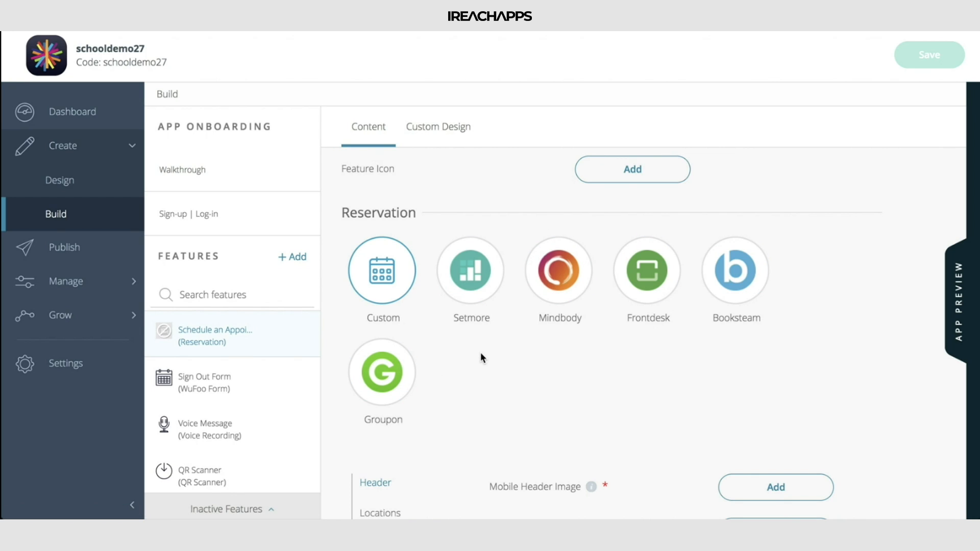
{"action": "scroll", "coordinate": [482, 357], "scroll_direction": "down", "scroll_amount": 3}
{"action": "scroll", "coordinate": [483, 357], "scroll_direction": "up", "scroll_amount": 1}
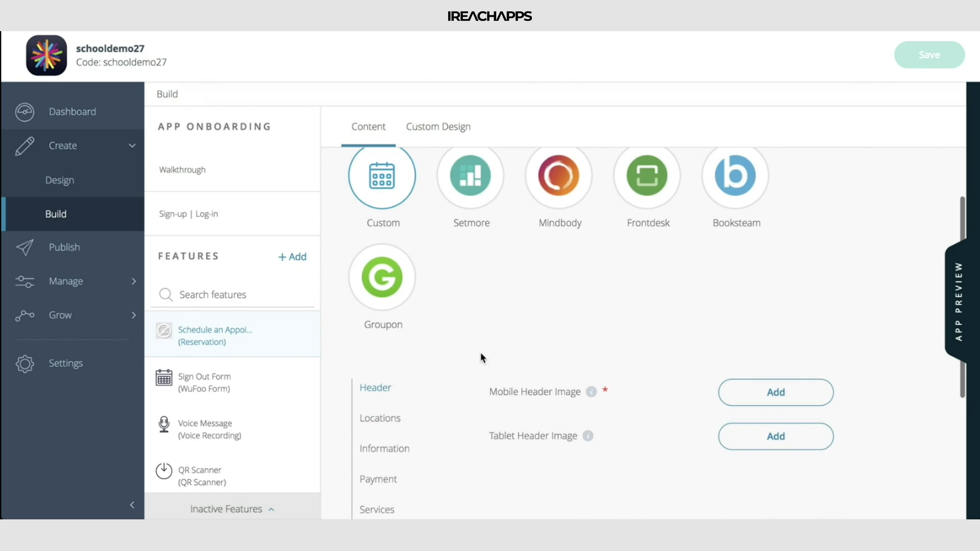
{"action": "left_click", "coordinate": [473, 229]}
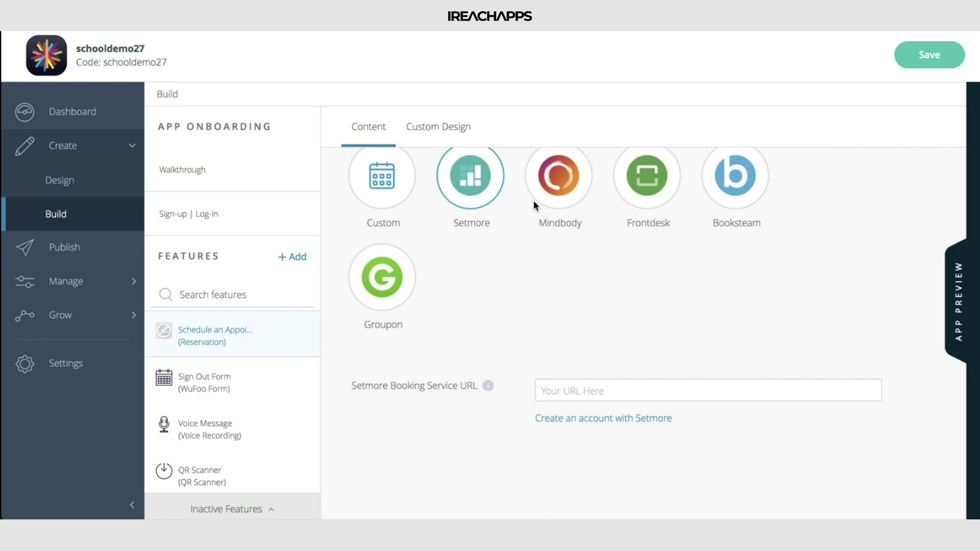
{"action": "left_click", "coordinate": [555, 190]}
{"action": "left_click", "coordinate": [660, 198]}
{"action": "left_click", "coordinate": [743, 218]}
{"action": "left_click", "coordinate": [397, 292]}
{"action": "left_click", "coordinate": [392, 193]}
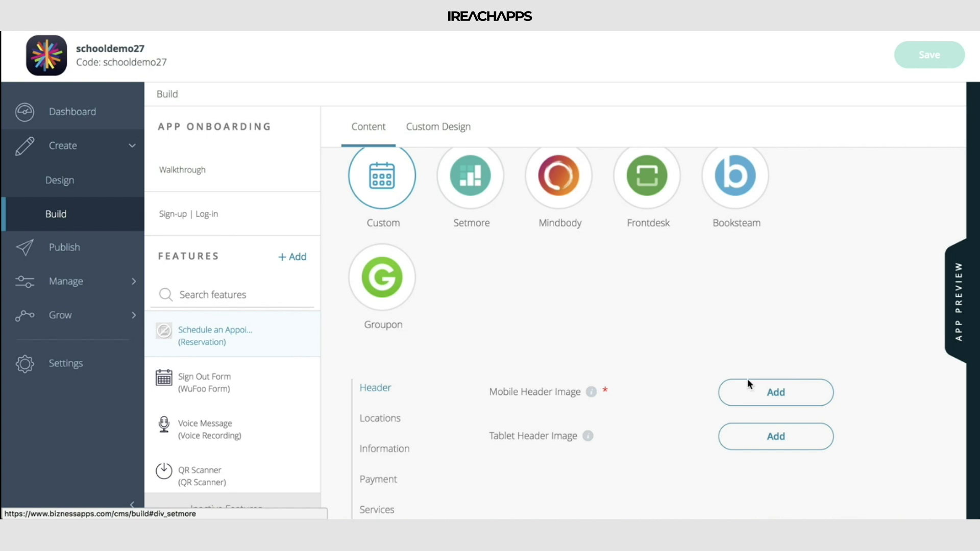
Add the blurred bookshelf picture from the existing images as the mobile header image and save the feature
{"action": "scroll", "coordinate": [672, 336], "scroll_direction": "down", "scroll_amount": 3}
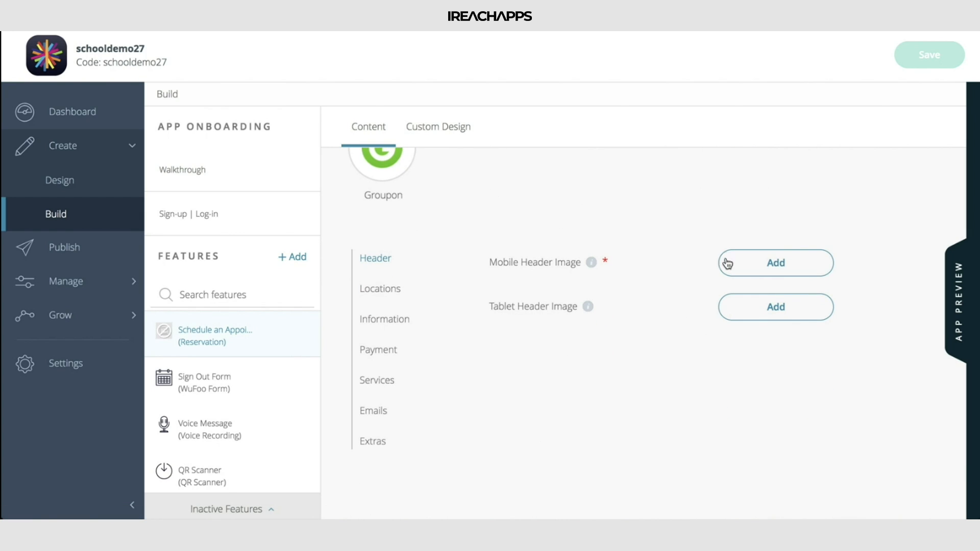
{"action": "left_click", "coordinate": [746, 255]}
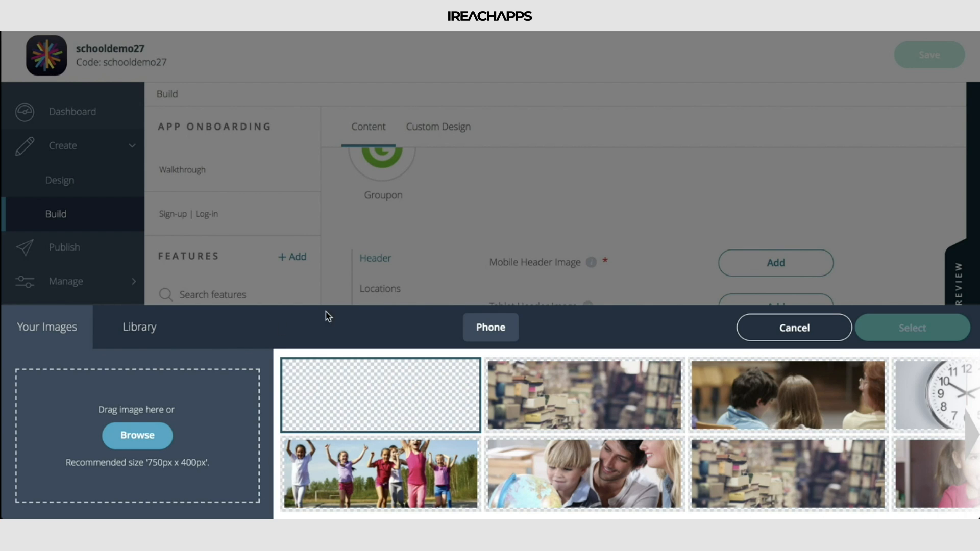
{"action": "scroll", "coordinate": [555, 442], "scroll_direction": "right", "scroll_amount": 10}
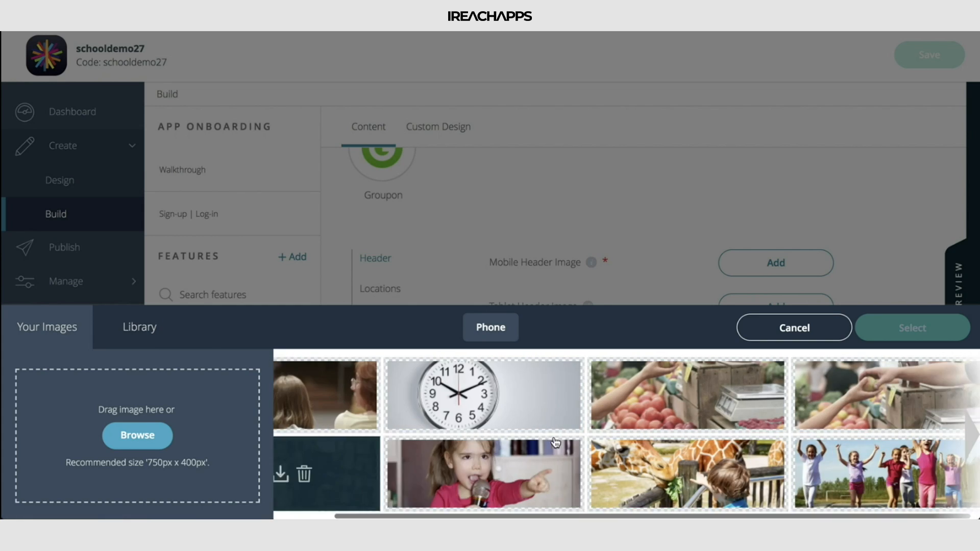
{"action": "scroll", "coordinate": [556, 442], "scroll_direction": "left", "scroll_amount": 10}
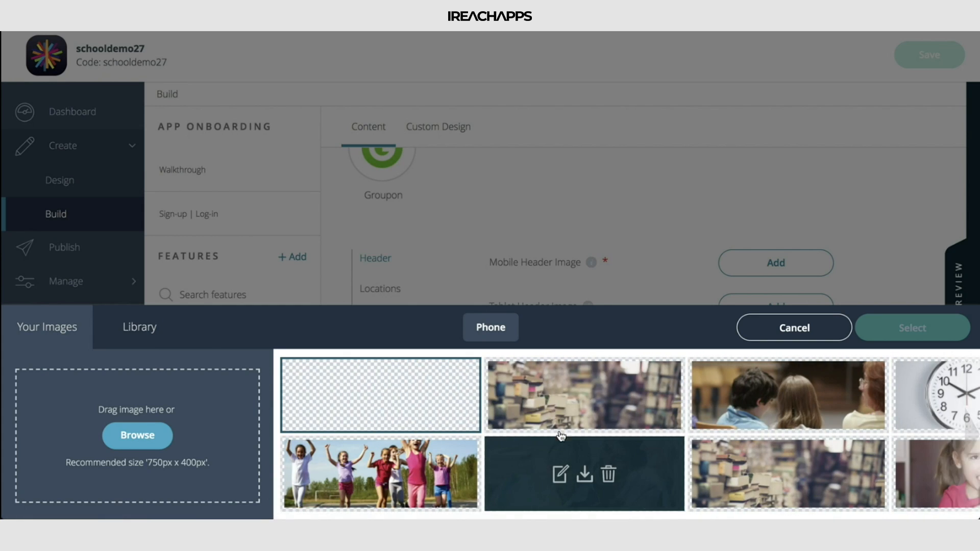
{"action": "left_click", "coordinate": [608, 384]}
{"action": "left_click", "coordinate": [912, 328]}
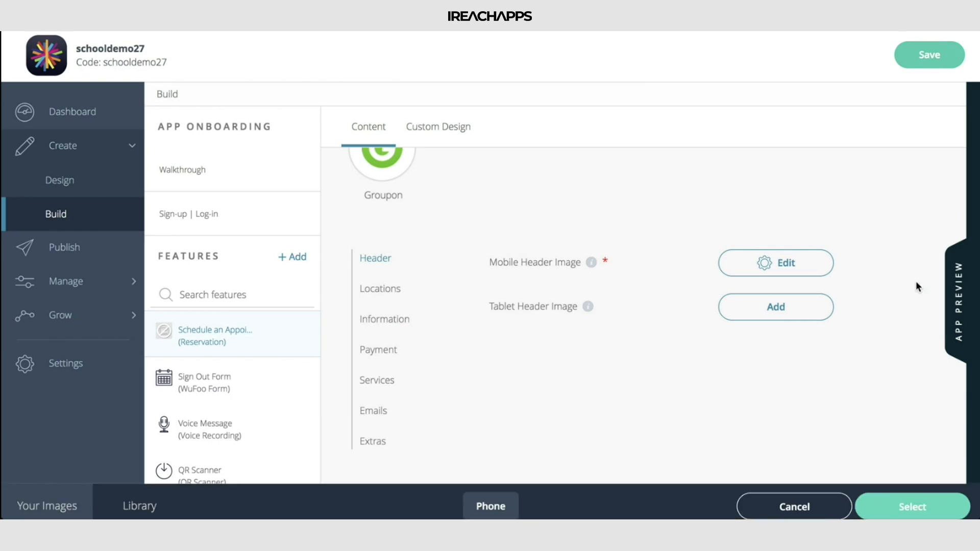
{"action": "left_click", "coordinate": [929, 58]}
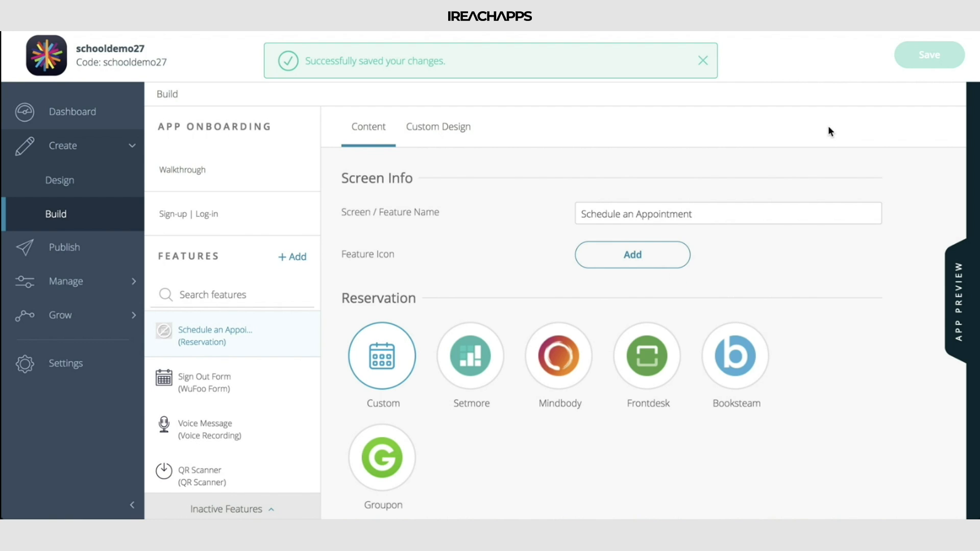
Open the San Francisco location for editing, unlock its address map and set the distance type to Mile
{"action": "scroll", "coordinate": [522, 378], "scroll_direction": "down", "scroll_amount": 8}
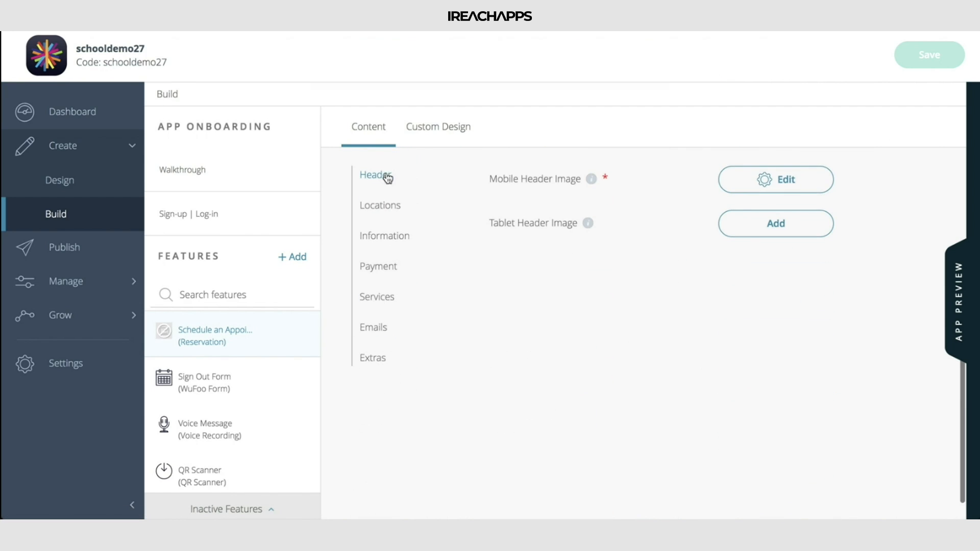
{"action": "left_click", "coordinate": [383, 206]}
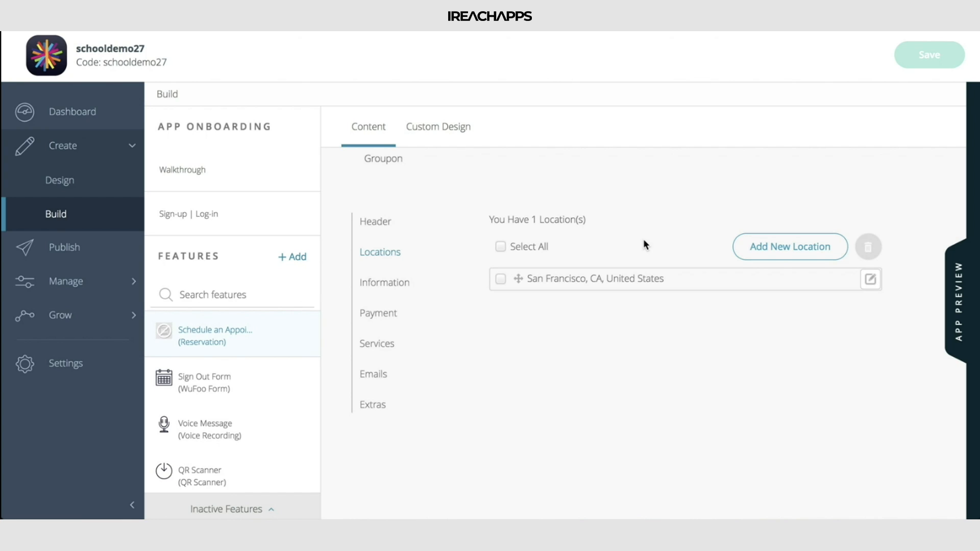
{"action": "left_click", "coordinate": [871, 279]}
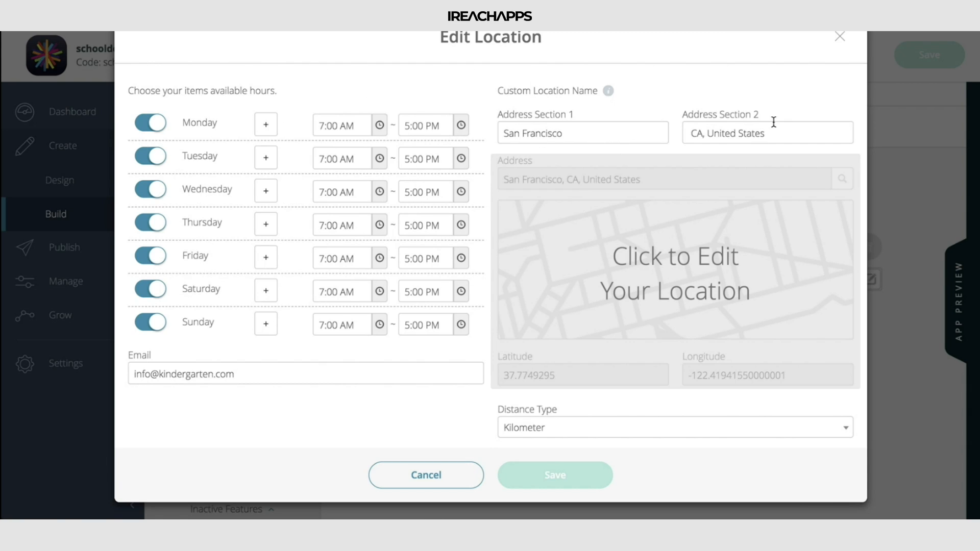
{"action": "left_click", "coordinate": [644, 241]}
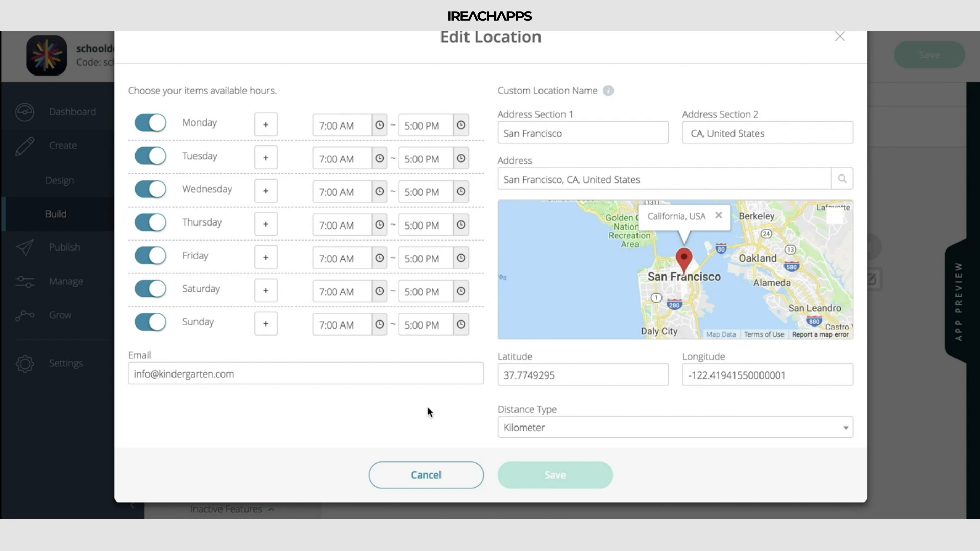
{"action": "left_click", "coordinate": [368, 376]}
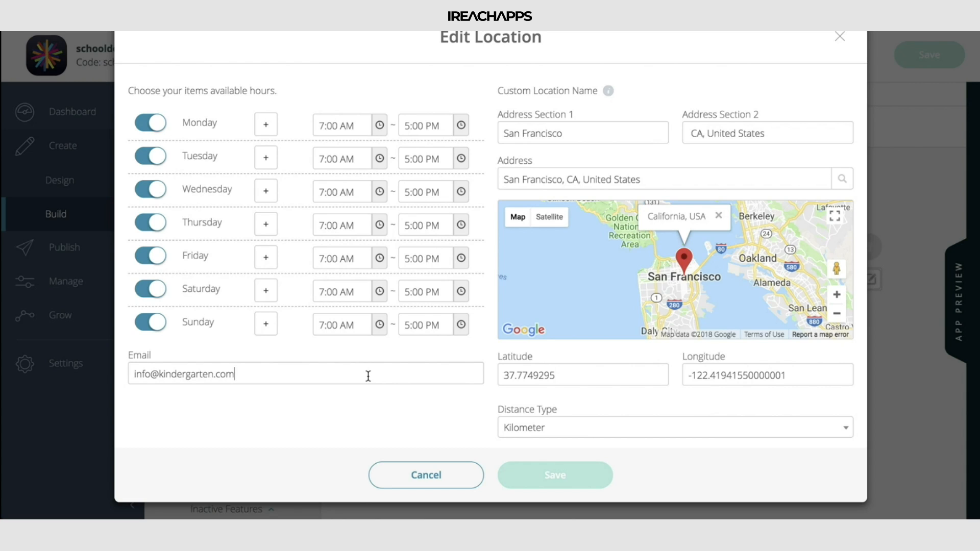
{"action": "left_click", "coordinate": [635, 435]}
{"action": "left_click", "coordinate": [619, 467]}
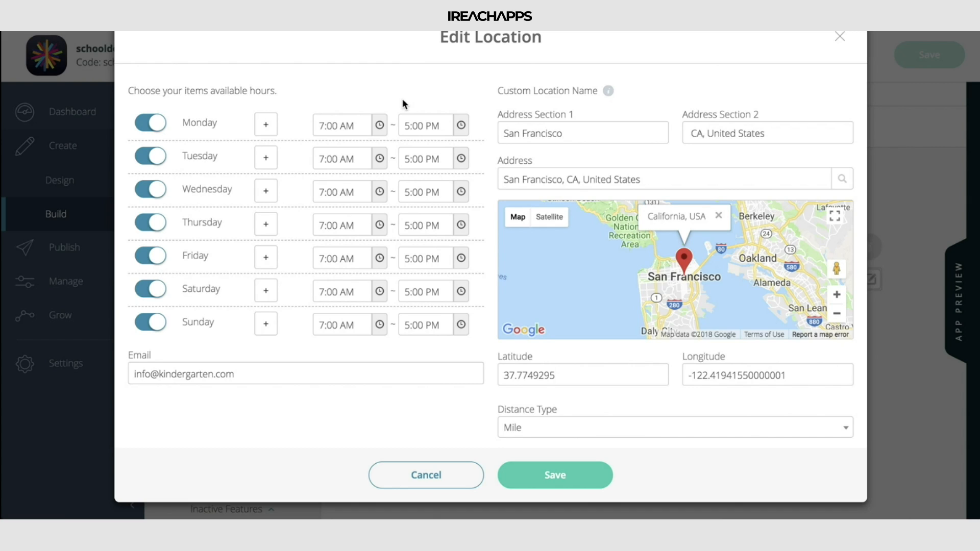
Add a second time slot to Monday's available hours and set the first slot's end to 12:00 PM
{"action": "left_click", "coordinate": [267, 125]}
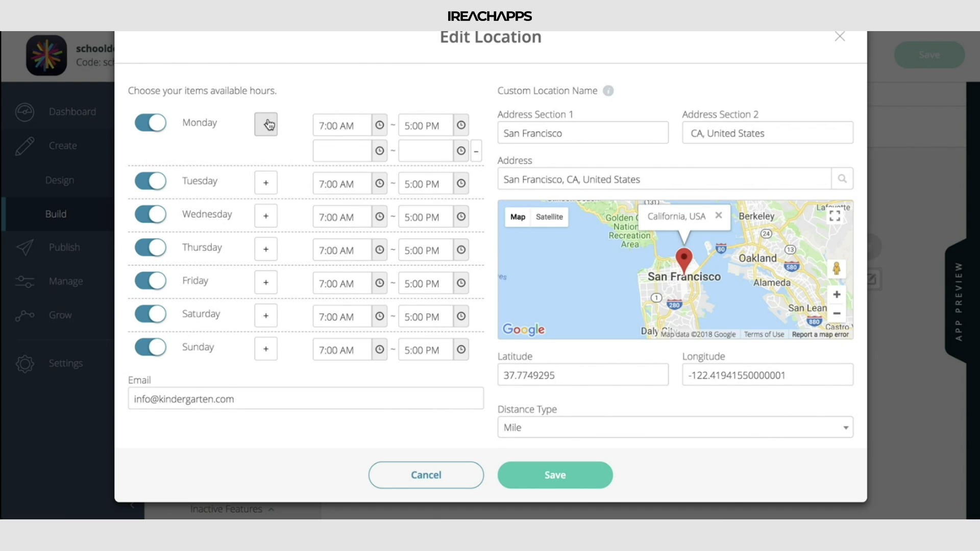
{"action": "left_click", "coordinate": [462, 126]}
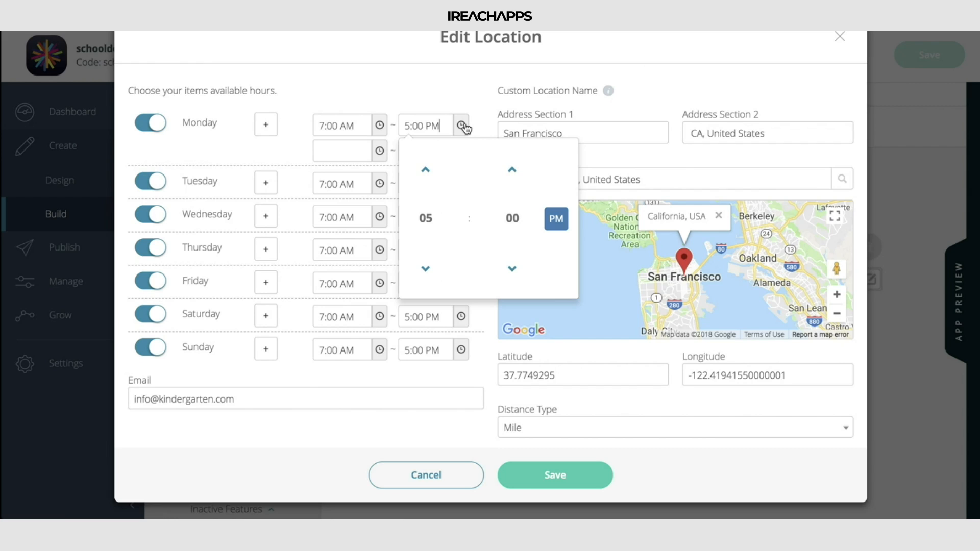
{"action": "left_click", "coordinate": [426, 265]}
{"action": "left_click", "coordinate": [426, 265]}
{"action": "left_click", "coordinate": [427, 266]}
{"action": "left_click", "coordinate": [427, 266]}
{"action": "left_click", "coordinate": [427, 266]}
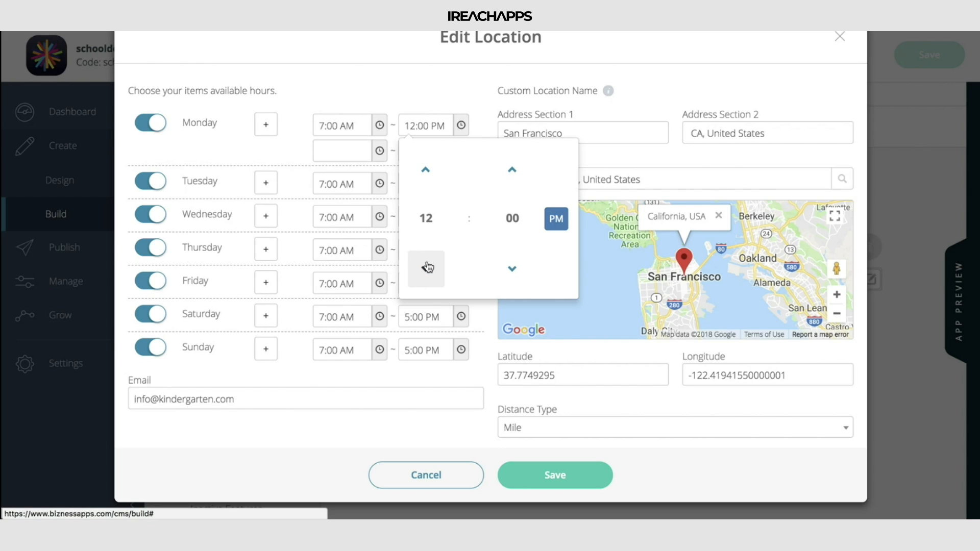
{"action": "left_click", "coordinate": [458, 82]}
Set Monday's second time slot to 1:00 PM through 5:00 PM and save the location
{"action": "left_click", "coordinate": [374, 155]}
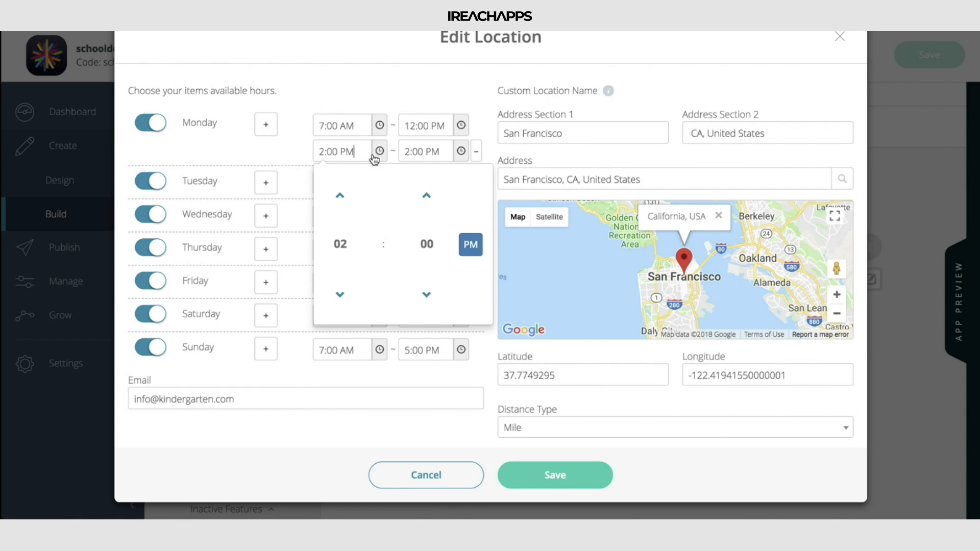
{"action": "left_click", "coordinate": [340, 294]}
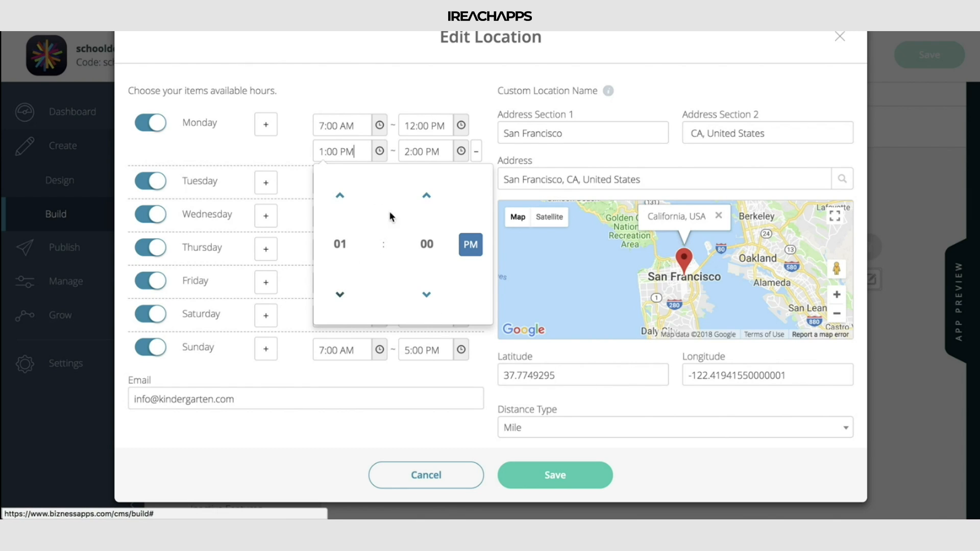
{"action": "left_click", "coordinate": [457, 153]}
{"action": "left_click", "coordinate": [428, 205]}
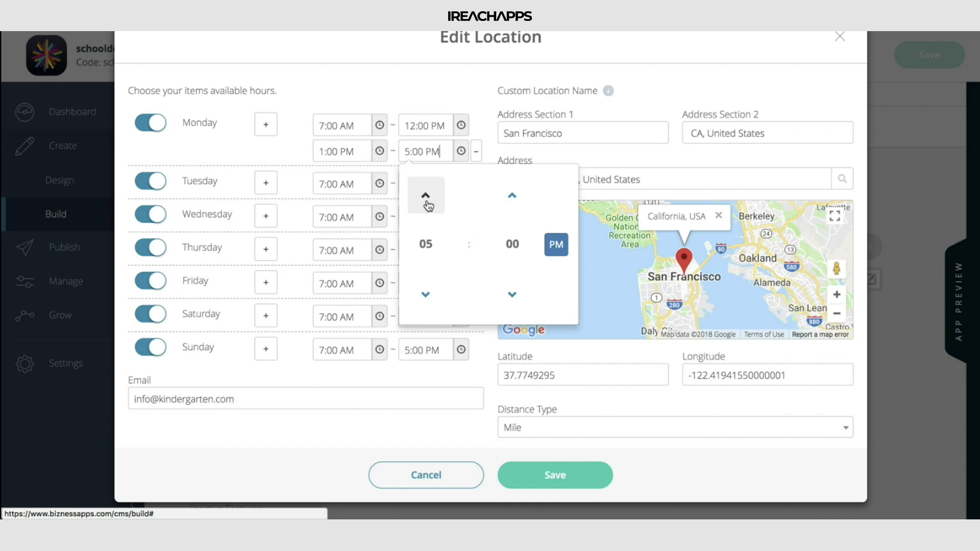
{"action": "left_click", "coordinate": [417, 80]}
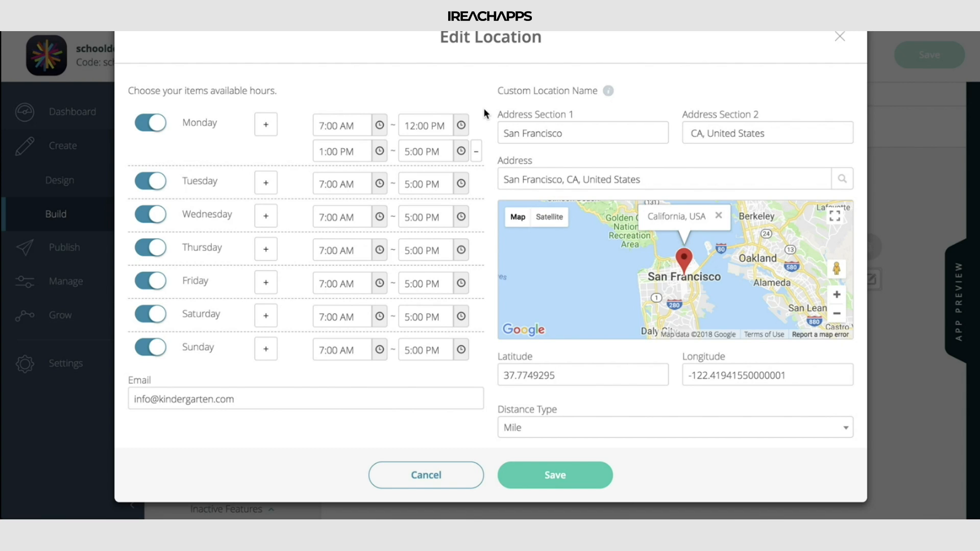
{"action": "left_click", "coordinate": [588, 472]}
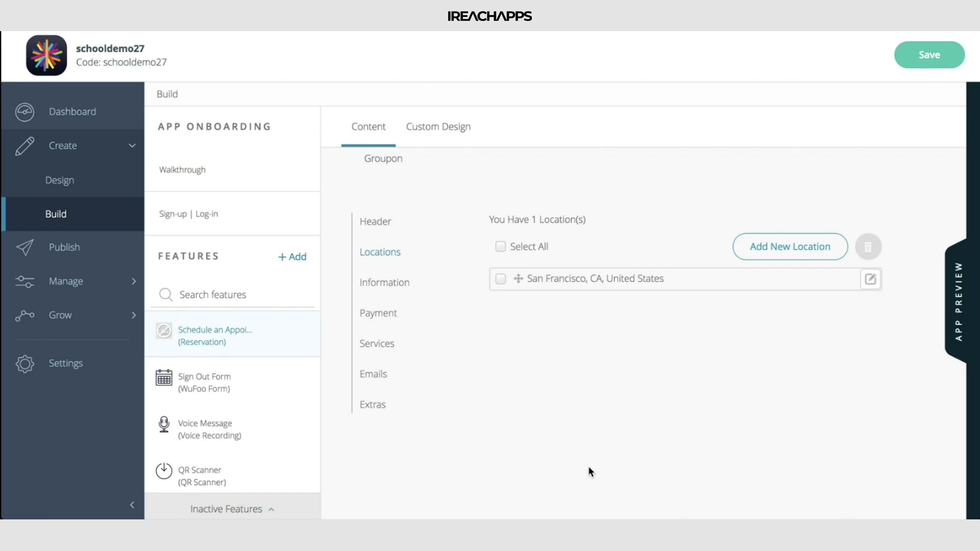
Turn off Unlimited Reservation in the Information settings and set Max Reservations to 14
{"action": "left_click", "coordinate": [381, 284]}
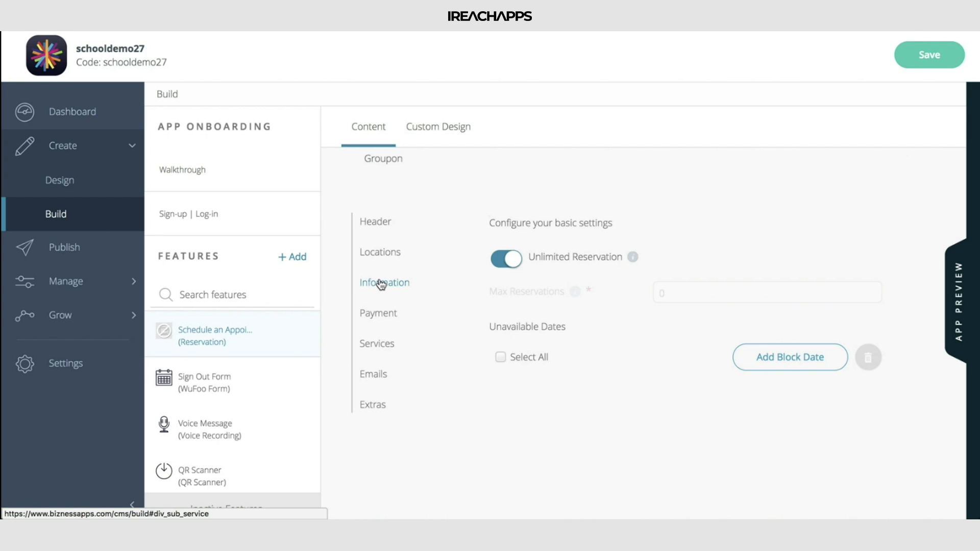
{"action": "left_click", "coordinate": [510, 260]}
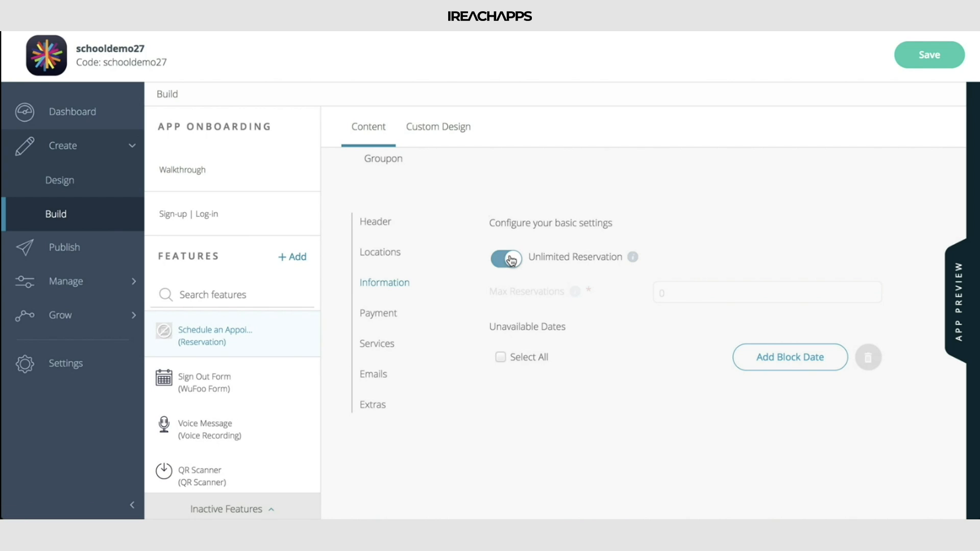
{"action": "double_click", "coordinate": [697, 292]}
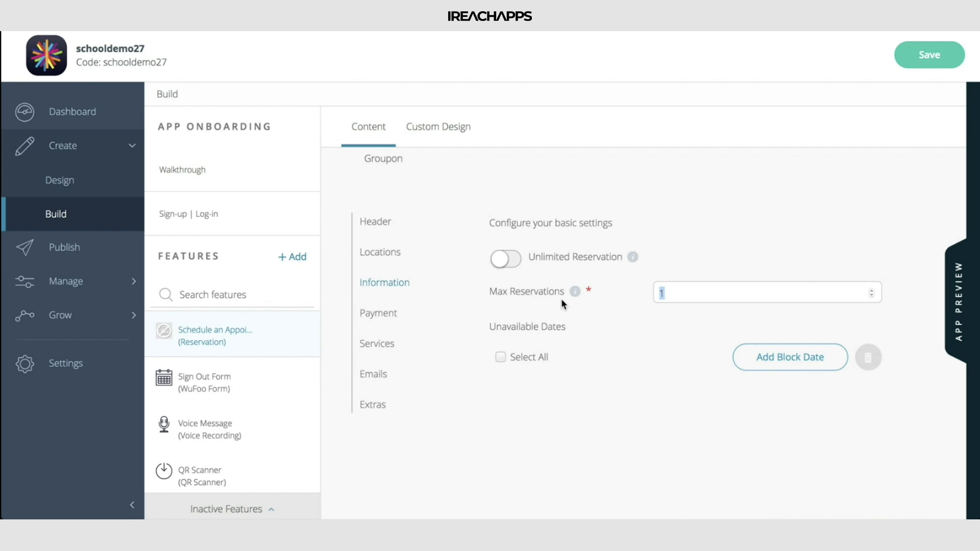
{"action": "type", "text": "14"}
Add a blocked date to the unavailable dates and set it to 07/01/2018
{"action": "left_click", "coordinate": [815, 366]}
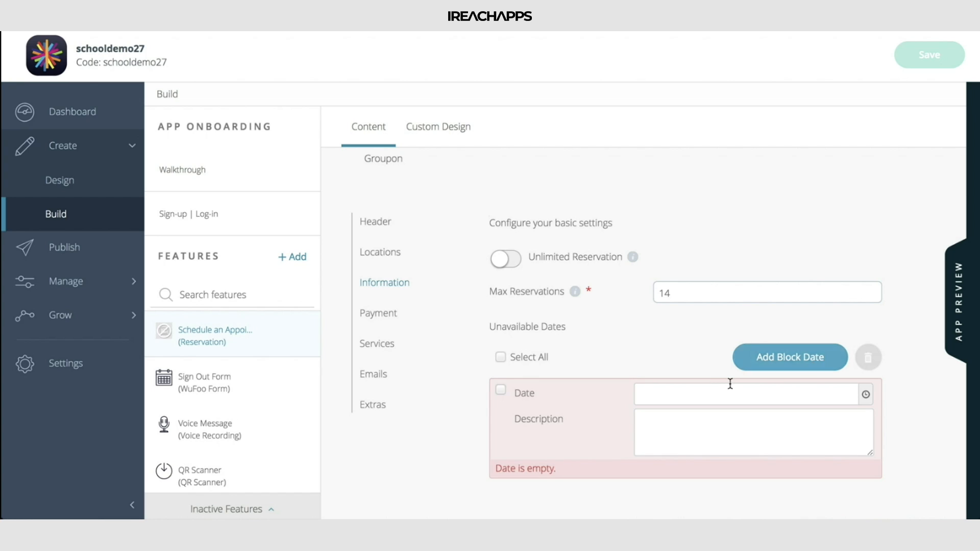
{"action": "left_click", "coordinate": [712, 405]}
{"action": "type", "text": "06/25/2018io"}
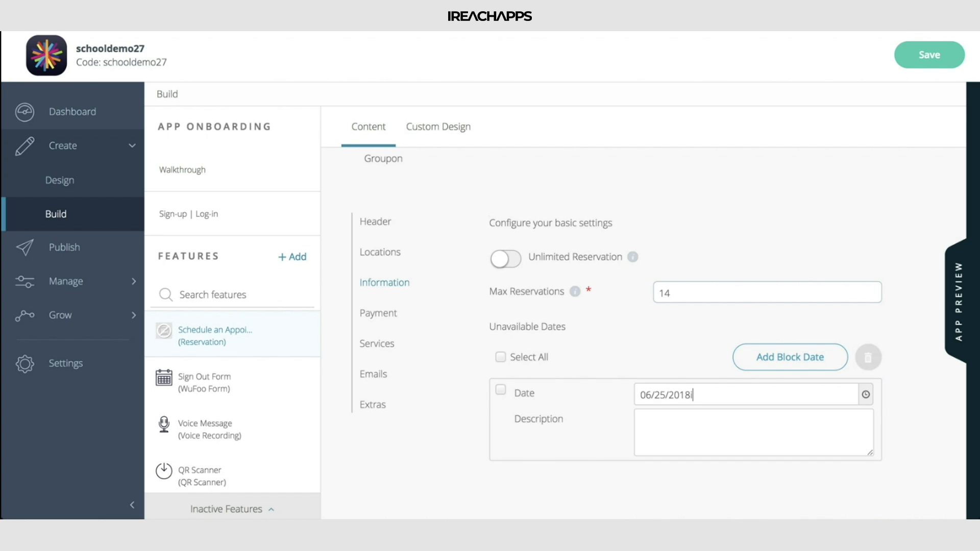
{"action": "key", "text": "BackSpace"}
{"action": "key", "text": "BackSpace"}
{"action": "key", "text": "BackSpace"}
{"action": "key", "text": "BackSpace"}
{"action": "key", "text": "BackSpace"}
{"action": "key", "text": "BackSpace"}
{"action": "key", "text": "BackSpace"}
{"action": "key", "text": "BackSpace"}
{"action": "key", "text": "BackSpace"}
{"action": "key", "text": "BackSpace"}
{"action": "key", "text": "BackSpace"}
{"action": "key", "text": "BackSpace"}
{"action": "left_click", "coordinate": [865, 394]}
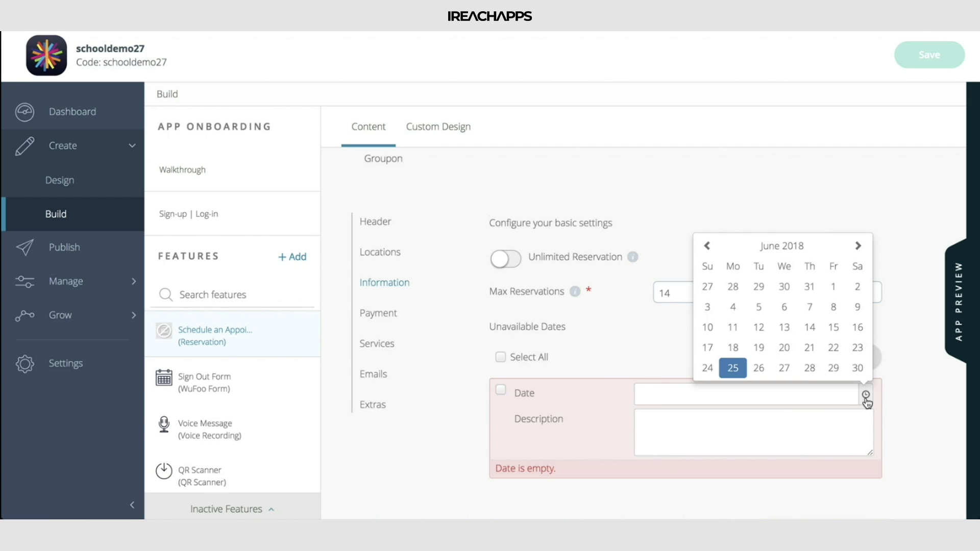
{"action": "left_click", "coordinate": [858, 247]}
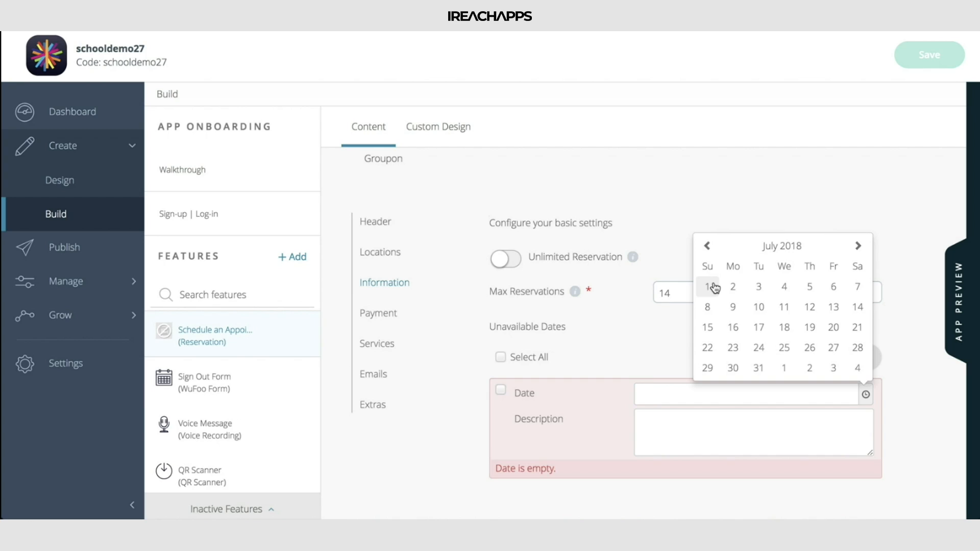
{"action": "left_click", "coordinate": [709, 287]}
Enter "Off for Vacation" as the blocked date's description and save the feature's changes
{"action": "left_click", "coordinate": [749, 425]}
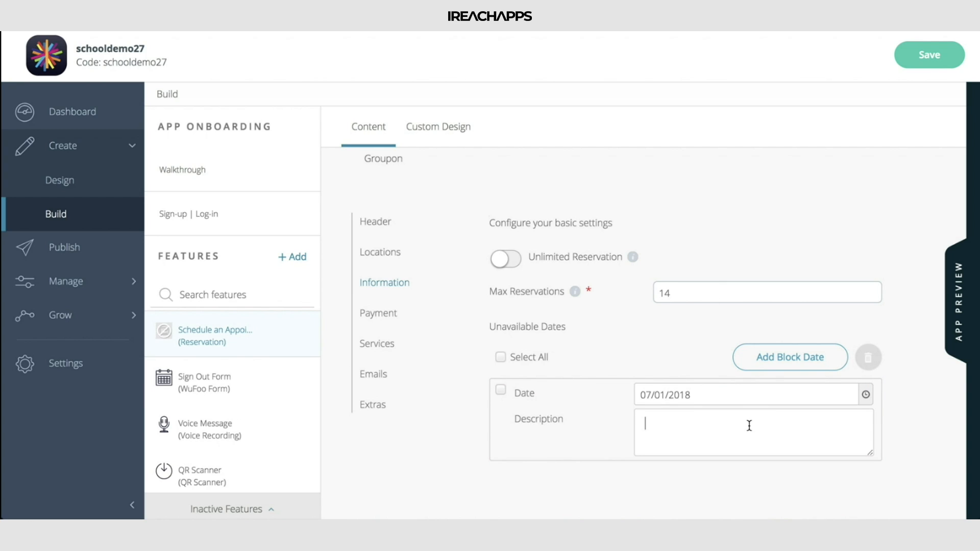
{"action": "type", "text": "Off ofr Vacation"}
{"action": "left_click", "coordinate": [674, 423]}
{"action": "key", "text": "BackSpace"}
{"action": "key", "text": "BackSpace"}
{"action": "key", "text": "BackSpace"}
{"action": "key", "text": "BackSpace"}
{"action": "key", "text": "BackSpace"}
{"action": "type", "text": "for"}
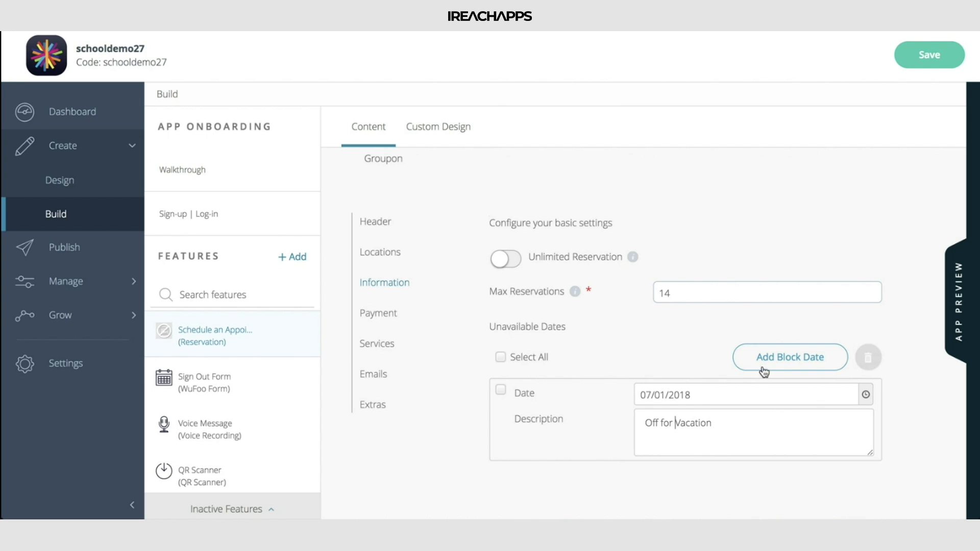
{"action": "left_click", "coordinate": [766, 394]}
{"action": "left_click", "coordinate": [783, 286]}
{"action": "left_click", "coordinate": [941, 60]}
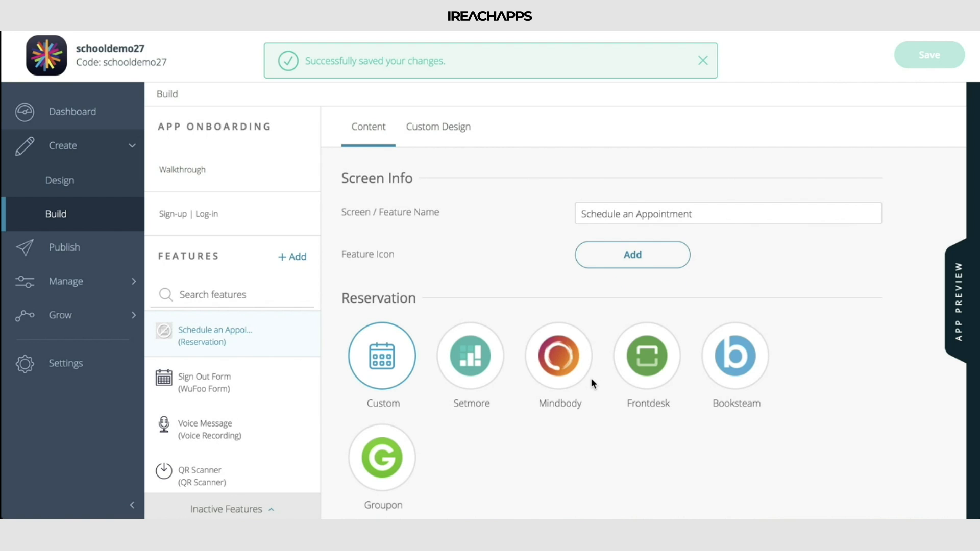
Open the reservation's Payment settings and look through the available currency options
{"action": "scroll", "coordinate": [592, 383], "scroll_direction": "down", "scroll_amount": 4}
{"action": "scroll", "coordinate": [591, 383], "scroll_direction": "down", "scroll_amount": 3}
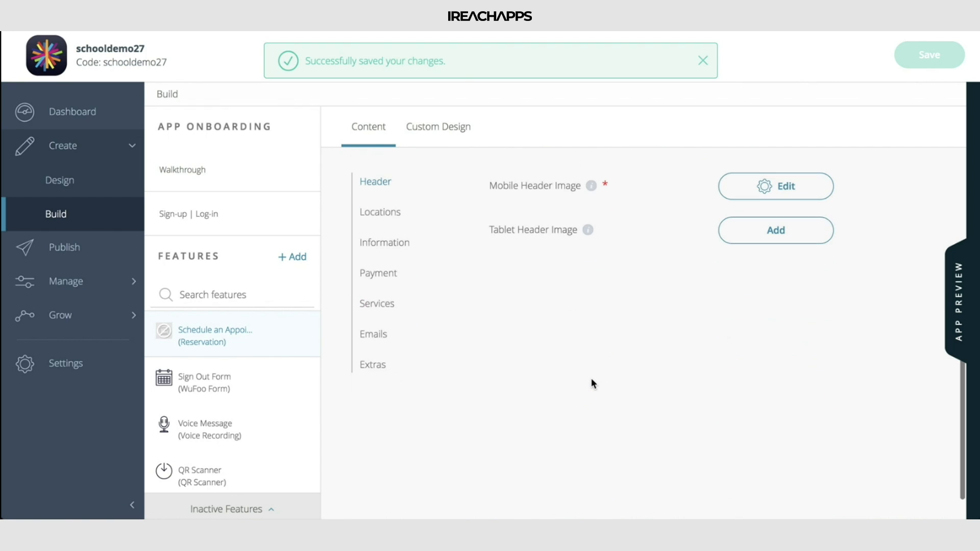
{"action": "left_click", "coordinate": [393, 244]}
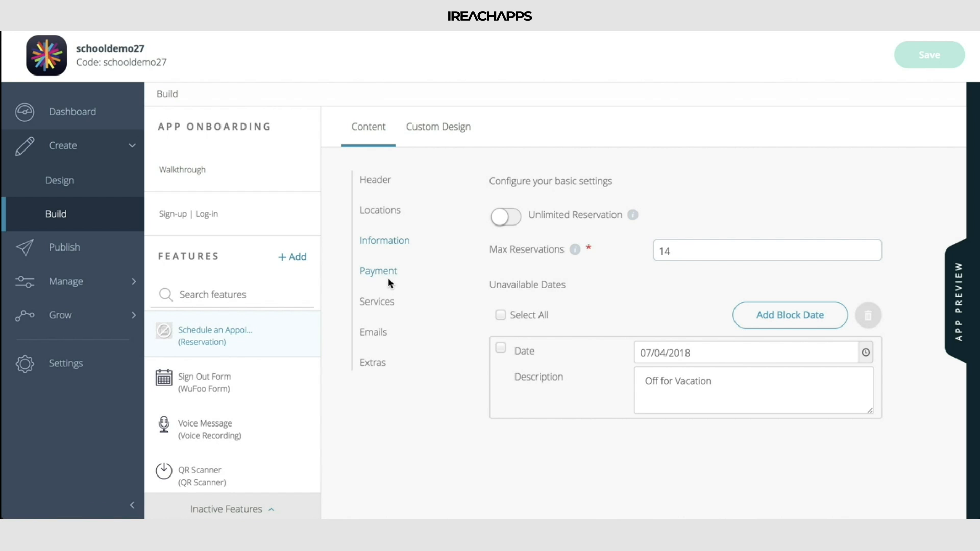
{"action": "left_click", "coordinate": [388, 278]}
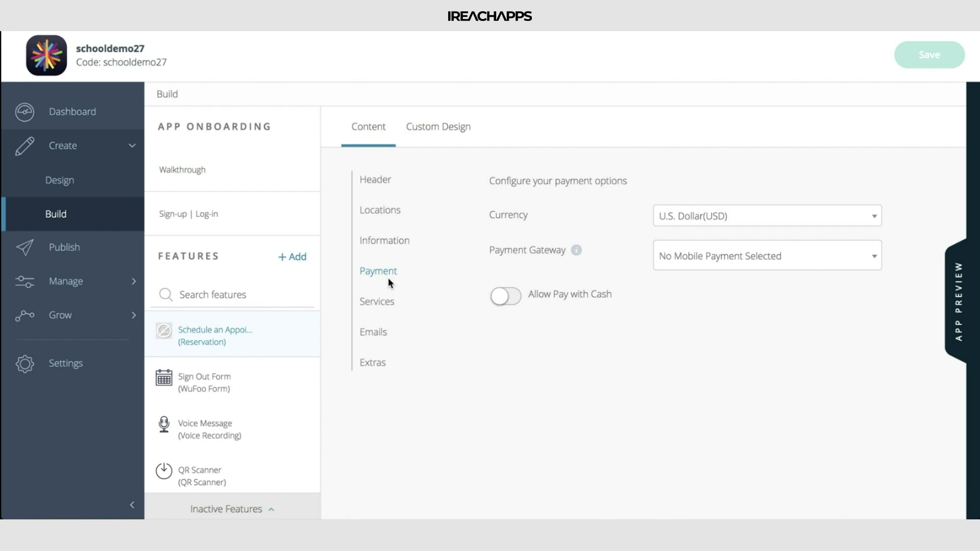
{"action": "left_click", "coordinate": [741, 289]}
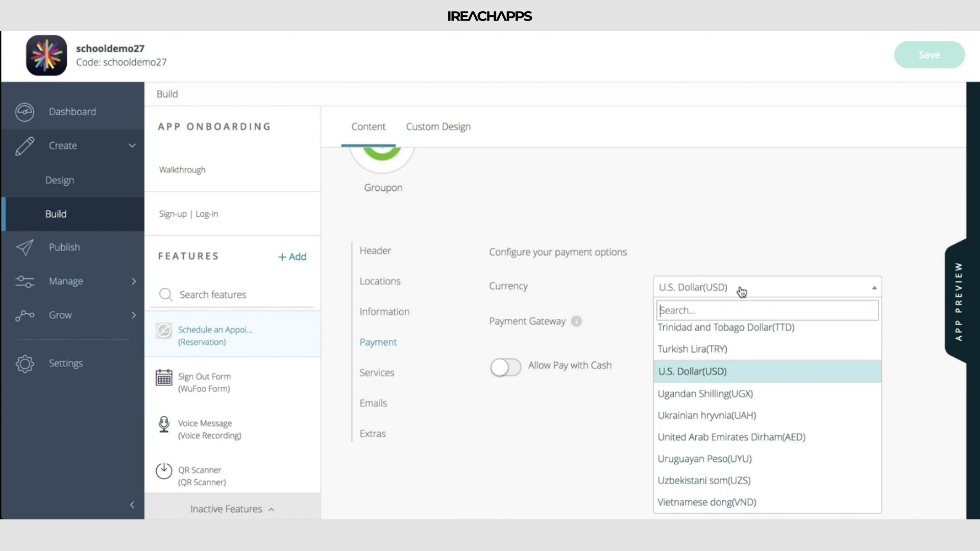
{"action": "left_click", "coordinate": [746, 236]}
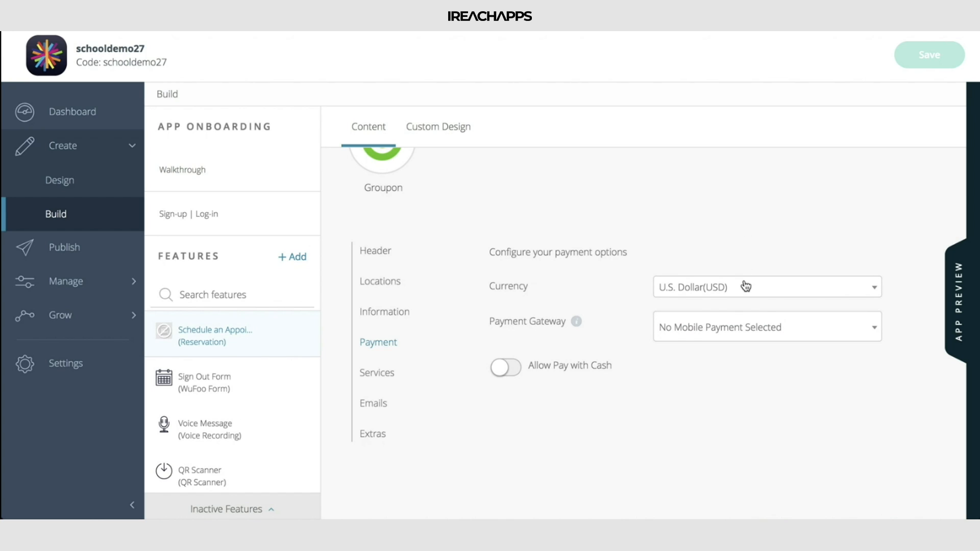
Try out Allow Pay with Cash and the Stripe and Braintree gateways, restoring cash to off and the gateway to No Mobile Payment Selected
{"action": "left_click", "coordinate": [503, 367]}
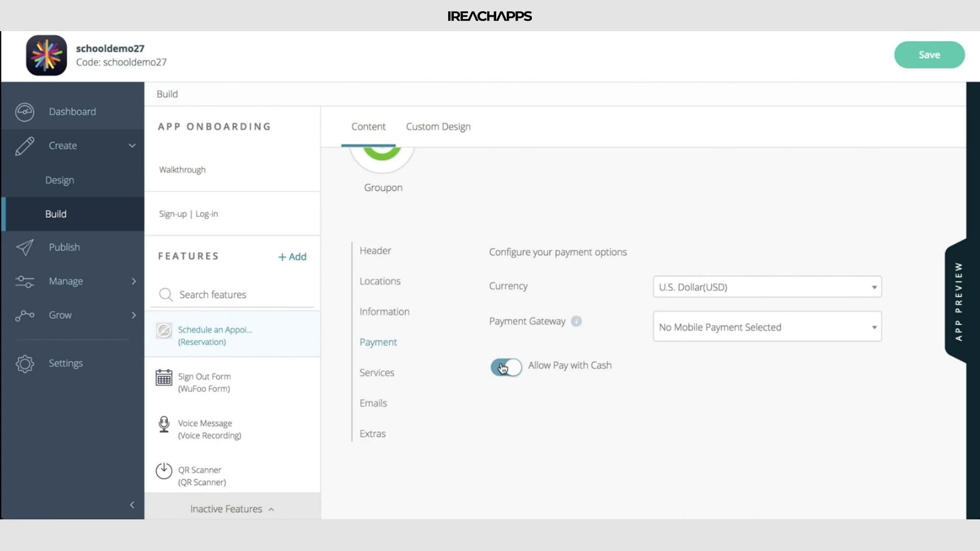
{"action": "left_click", "coordinate": [503, 368]}
{"action": "left_click", "coordinate": [779, 338]}
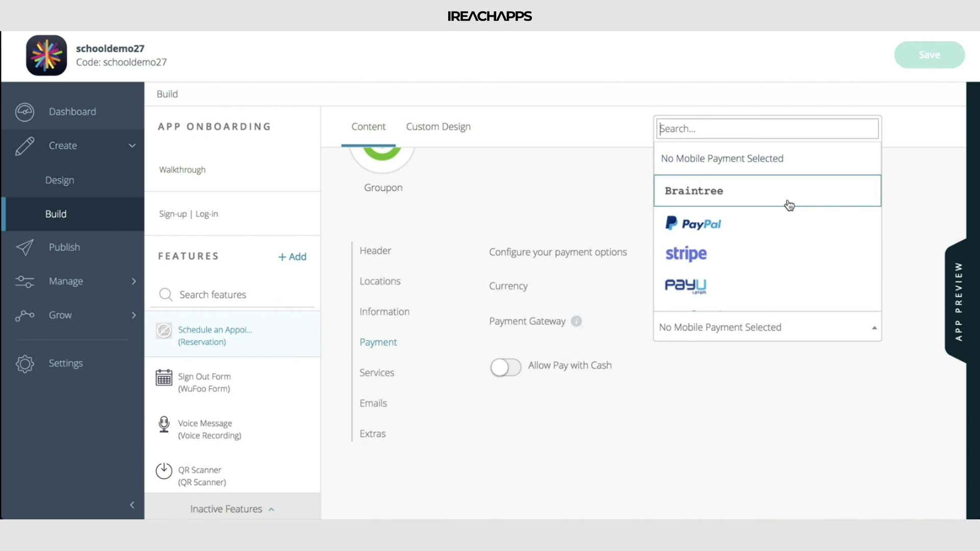
{"action": "scroll", "coordinate": [788, 204], "scroll_direction": "down", "scroll_amount": 3}
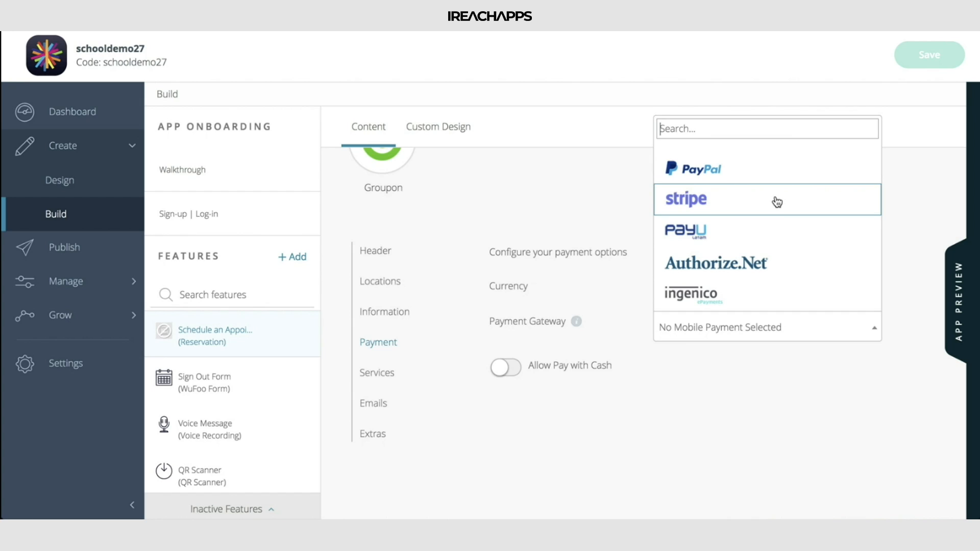
{"action": "scroll", "coordinate": [801, 278], "scroll_direction": "up", "scroll_amount": 3}
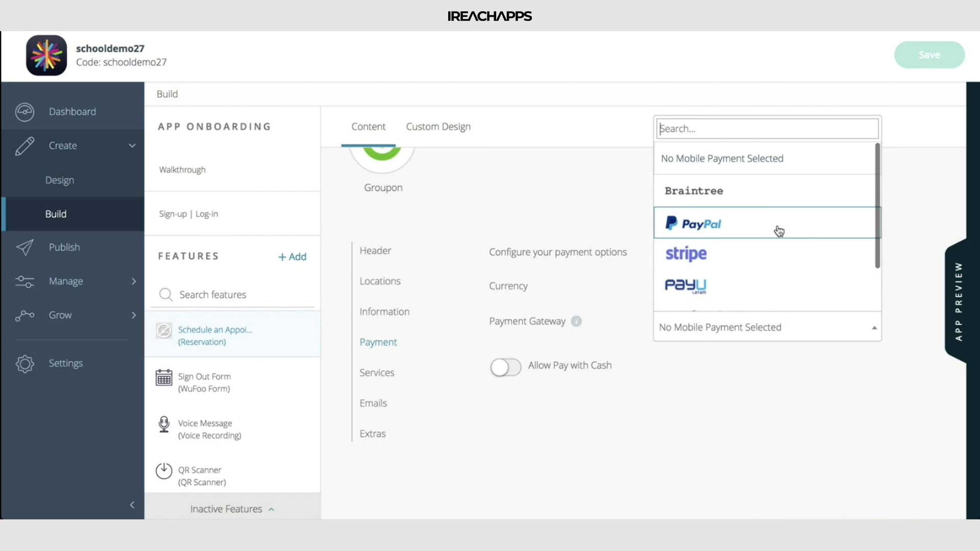
{"action": "left_click", "coordinate": [758, 259]}
{"action": "left_click", "coordinate": [783, 337]}
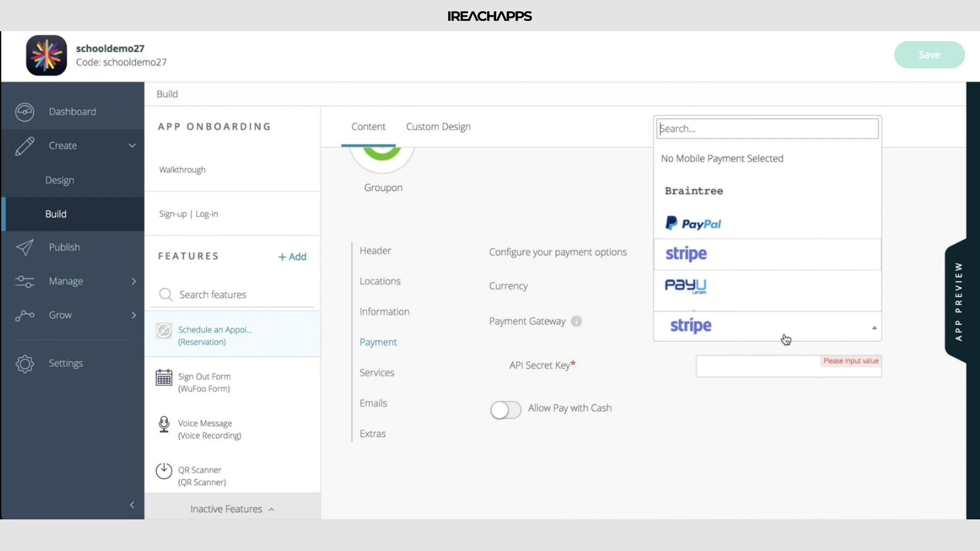
{"action": "left_click", "coordinate": [759, 192]}
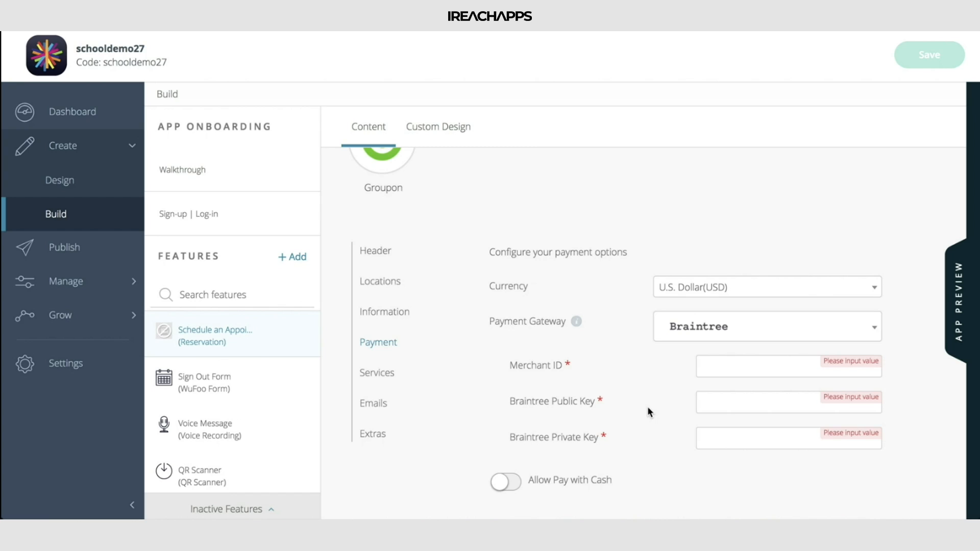
{"action": "left_click", "coordinate": [771, 329]}
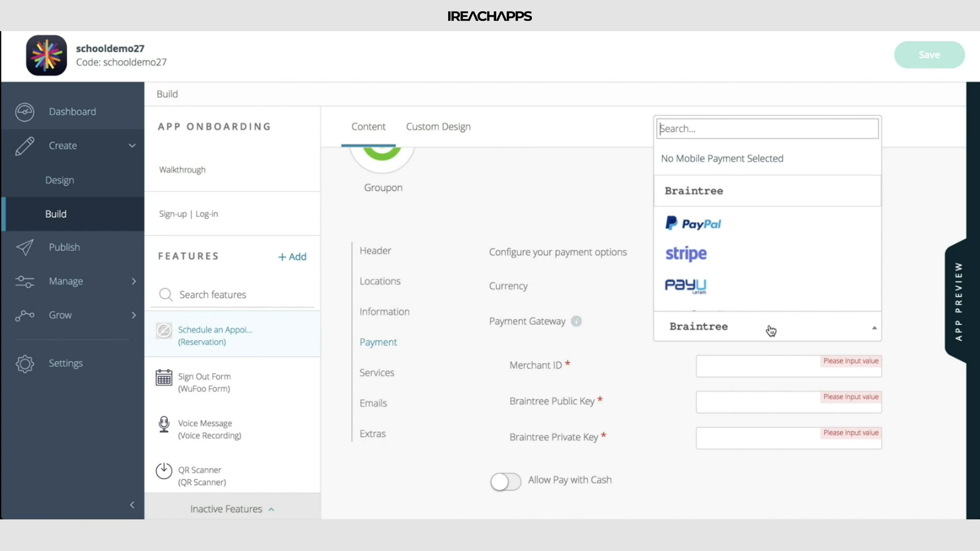
{"action": "left_click", "coordinate": [736, 163]}
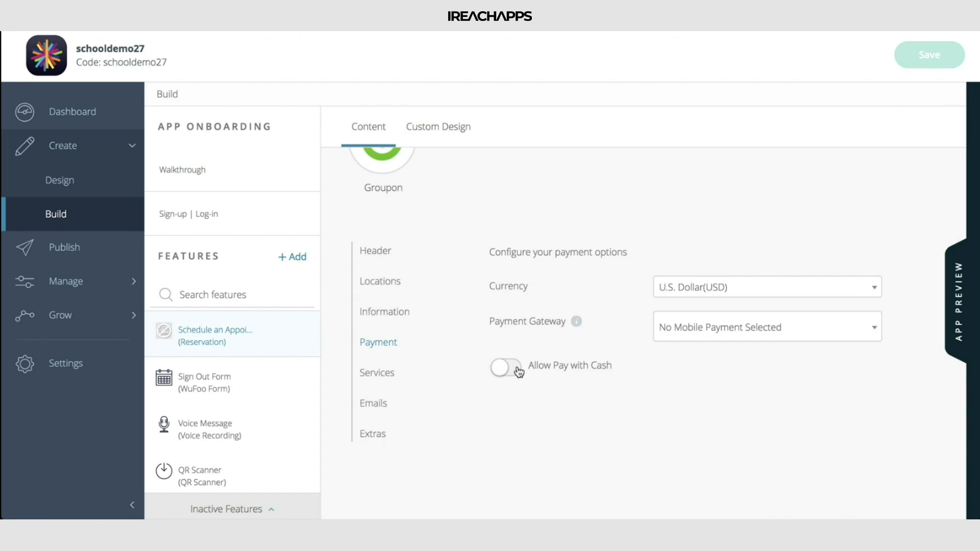
Start a new service in the Services settings and name it "Teacher - Parent Conference"
{"action": "left_click", "coordinate": [383, 374]}
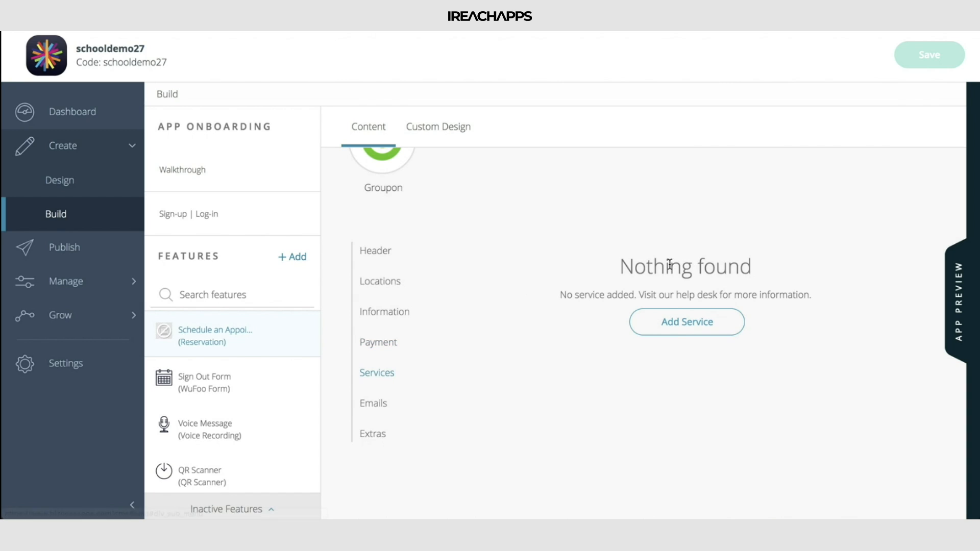
{"action": "left_click", "coordinate": [682, 324]}
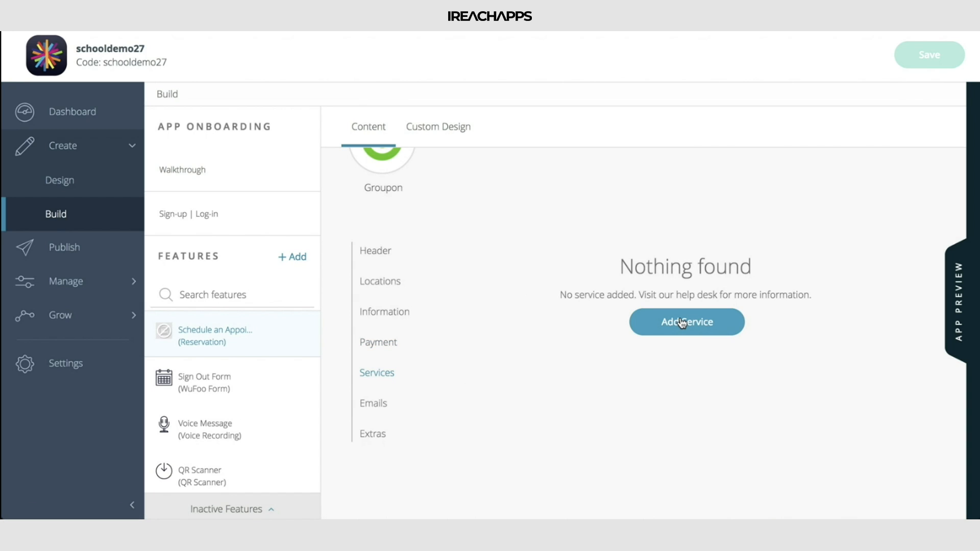
{"action": "left_click", "coordinate": [682, 322]}
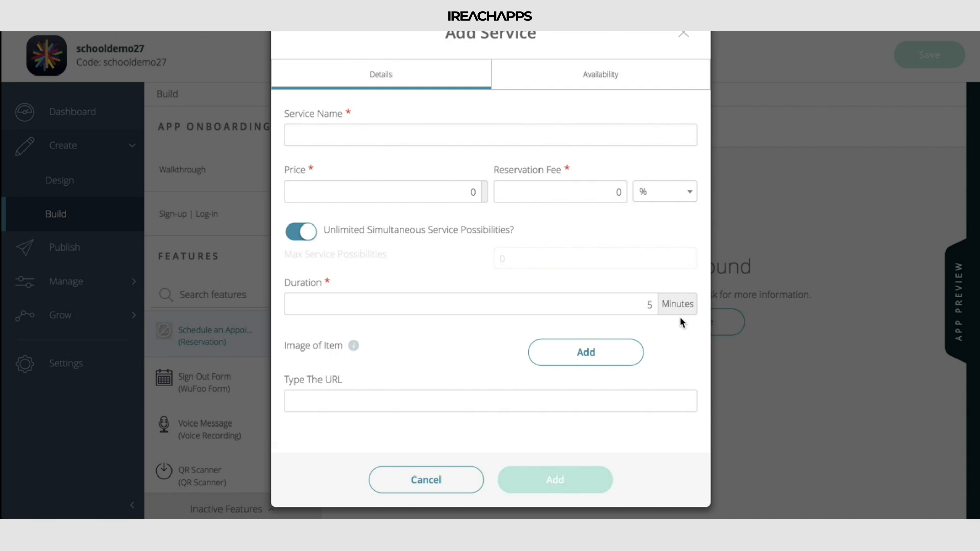
{"action": "left_click", "coordinate": [391, 134]}
{"action": "type", "text": "Teac"}
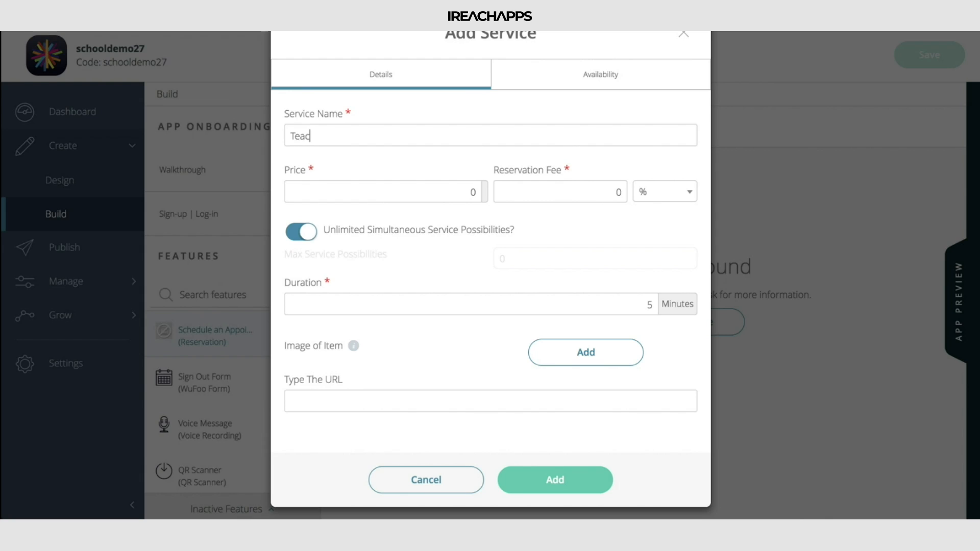
{"action": "type", "text": "her - Parent Conference"}
Try a reservation fee of 5 with the undefined unit, and restore the fee to 0 %
{"action": "left_click", "coordinate": [464, 191]}
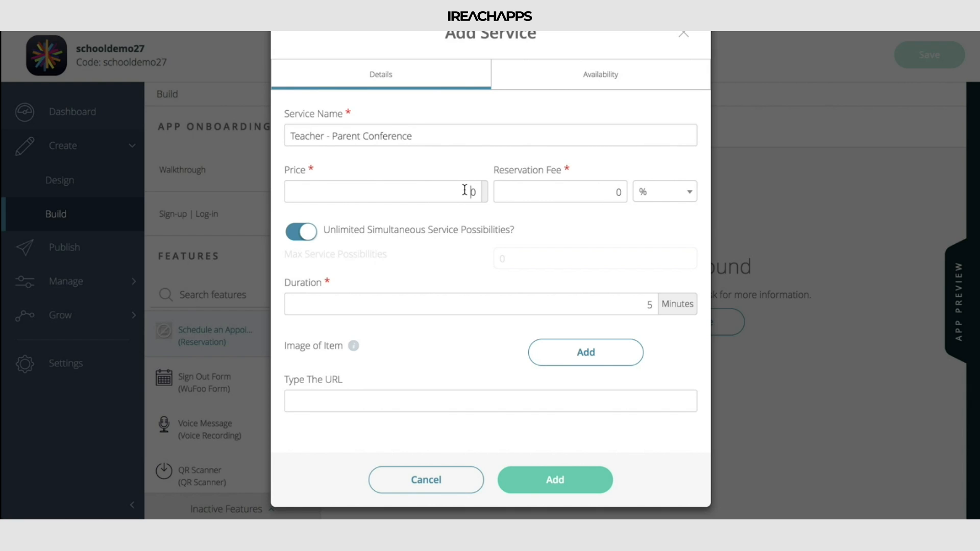
{"action": "left_click", "coordinate": [648, 194]}
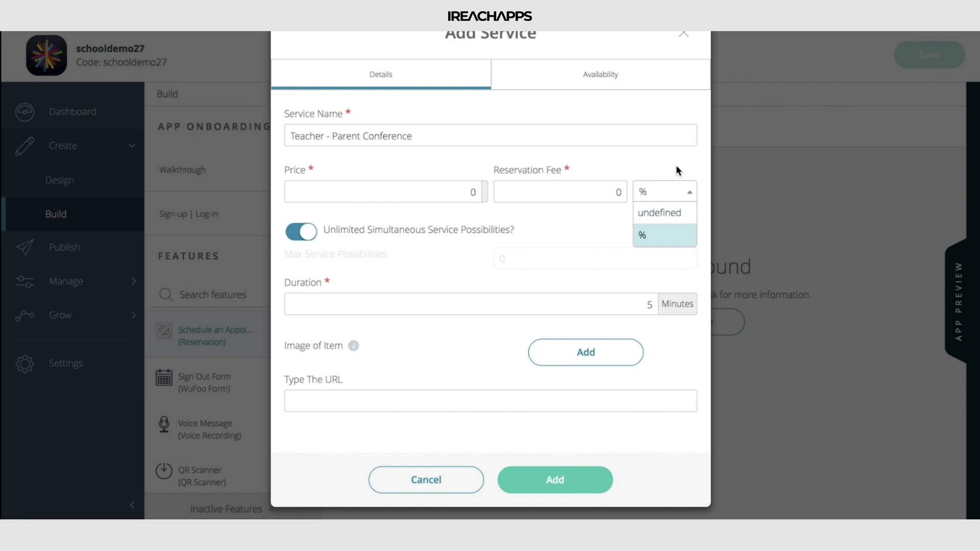
{"action": "left_click", "coordinate": [677, 212]}
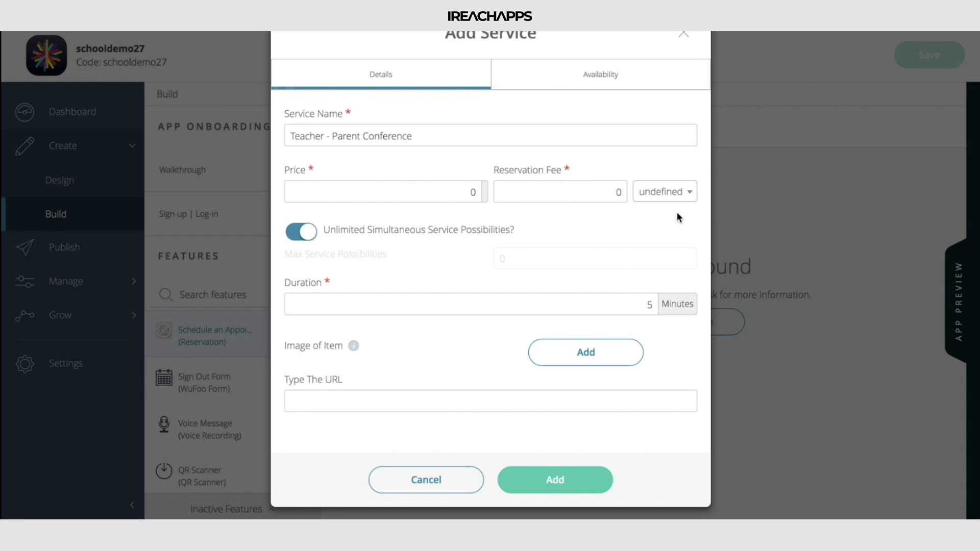
{"action": "double_click", "coordinate": [608, 197]}
{"action": "type", "text": "5"}
{"action": "left_click", "coordinate": [657, 192]}
{"action": "left_click", "coordinate": [661, 232]}
{"action": "left_click", "coordinate": [610, 193]}
{"action": "type", "text": "0"}
Turn off Unlimited Simultaneous Service Possibilities and set Max Service Possibilities to 7
{"action": "left_click", "coordinate": [355, 232]}
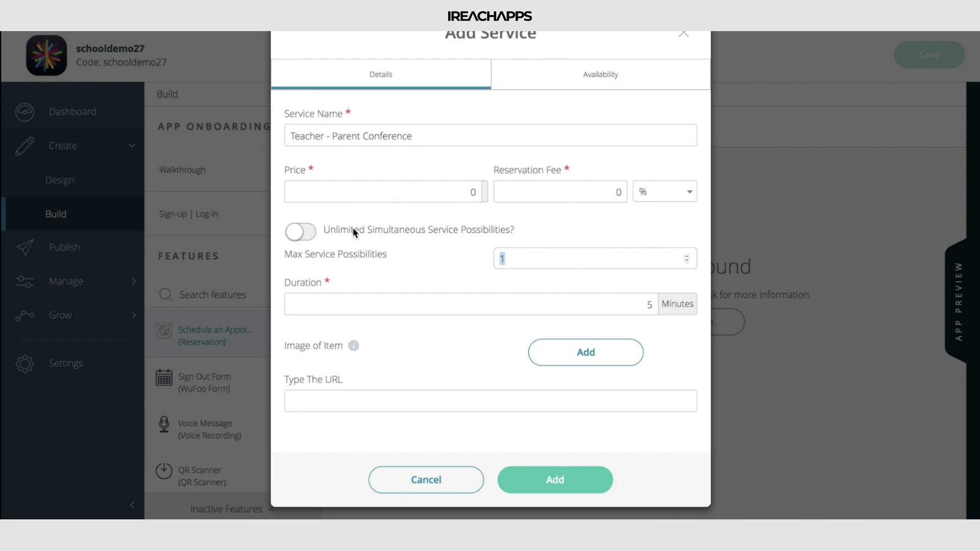
{"action": "left_click_drag", "start_coordinate": [330, 229], "coordinate": [524, 238]}
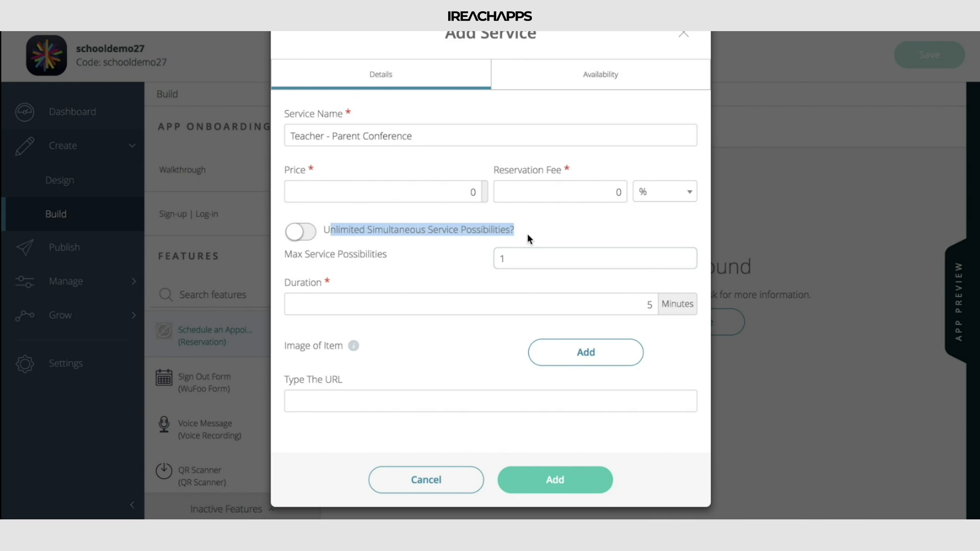
{"action": "left_click", "coordinate": [502, 232]}
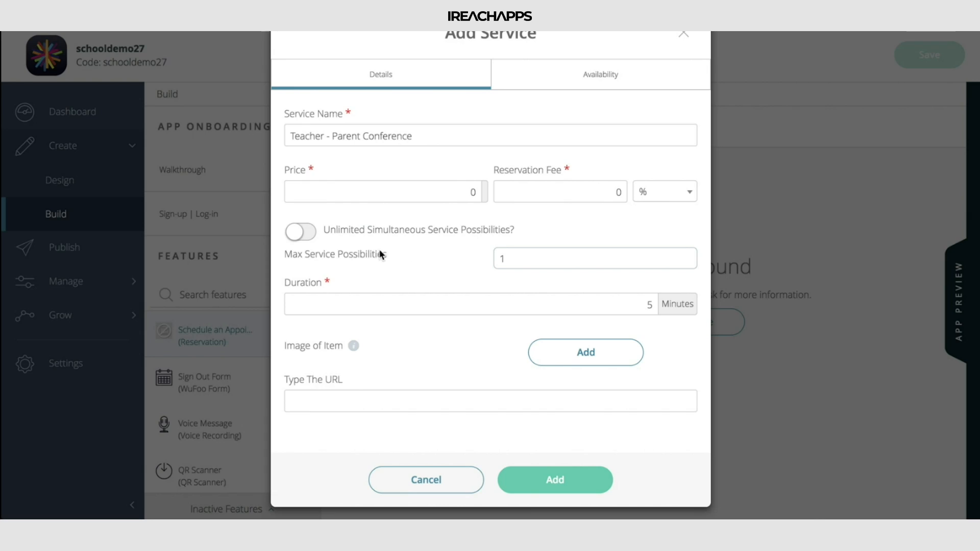
{"action": "left_click_drag", "start_coordinate": [525, 258], "coordinate": [448, 259]}
{"action": "type", "text": "14"}
{"action": "double_click", "coordinate": [550, 256]}
{"action": "type", "text": "7"}
Set the service's duration to 30 minutes
{"action": "left_click_drag", "start_coordinate": [597, 308], "coordinate": [666, 309]}
{"action": "key", "text": "BackSpace"}
{"action": "type", "text": "30"}
{"action": "left_click", "coordinate": [615, 351]}
{"action": "left_click", "coordinate": [444, 403]}
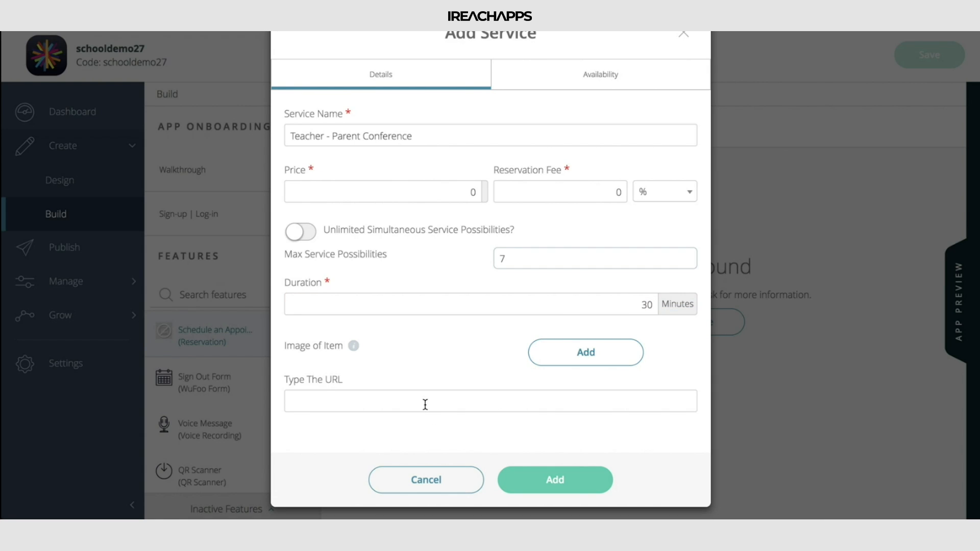
Restrict the service to the San Francisco, CA location and set its availability to Specific Time
{"action": "left_click", "coordinate": [556, 86]}
{"action": "left_click", "coordinate": [355, 132]}
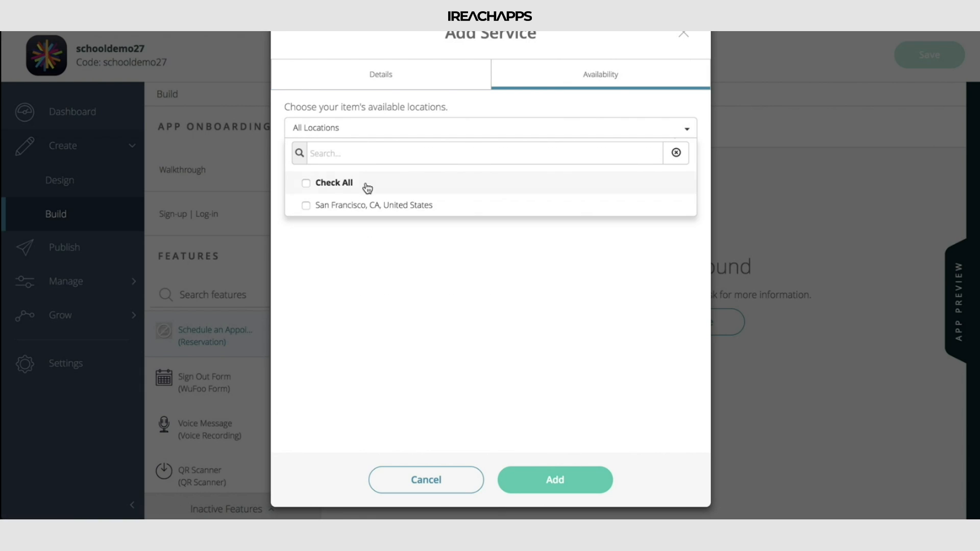
{"action": "left_click", "coordinate": [427, 204]}
{"action": "left_click", "coordinate": [379, 250]}
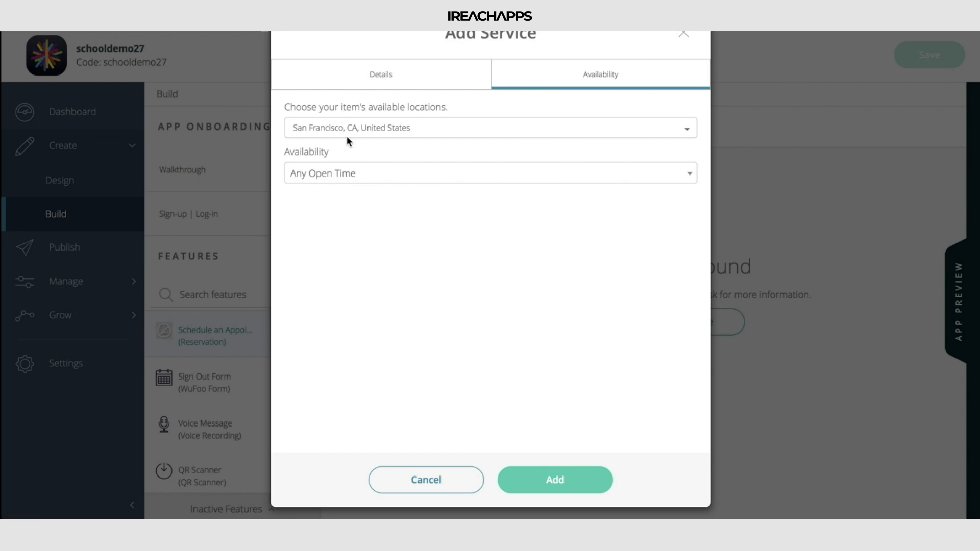
{"action": "left_click", "coordinate": [360, 171]}
{"action": "left_click", "coordinate": [384, 240]}
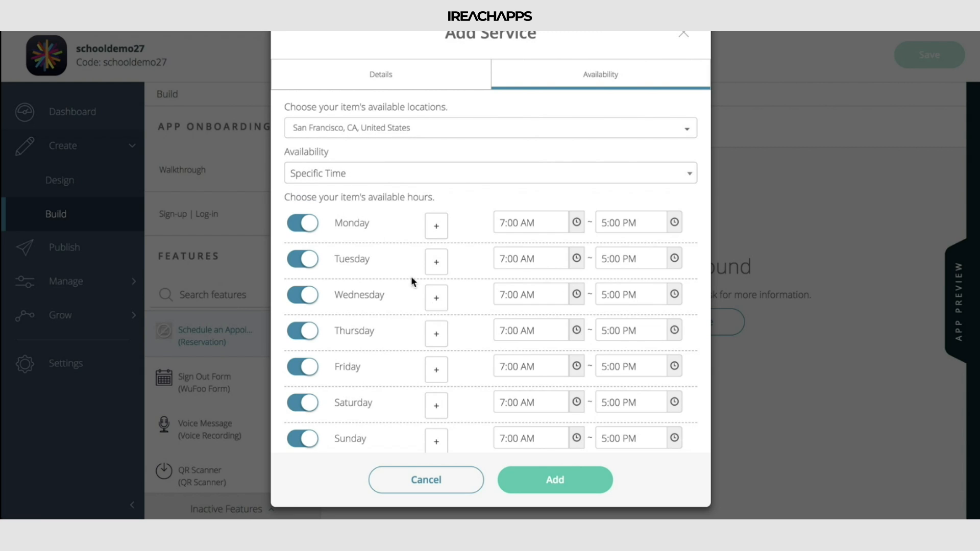
Turn off the service's Monday, Tuesday, Friday, Saturday and Sunday hours, add the service and save the feature's changes
{"action": "scroll", "coordinate": [489, 295], "scroll_direction": "down", "scroll_amount": 1}
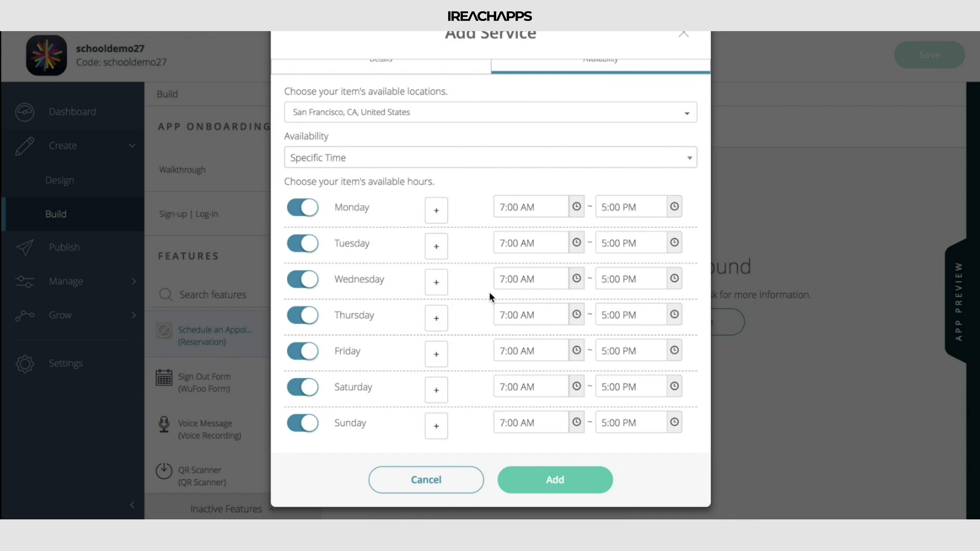
{"action": "left_click", "coordinate": [301, 209]}
{"action": "left_click", "coordinate": [301, 244]}
{"action": "left_click", "coordinate": [302, 388]}
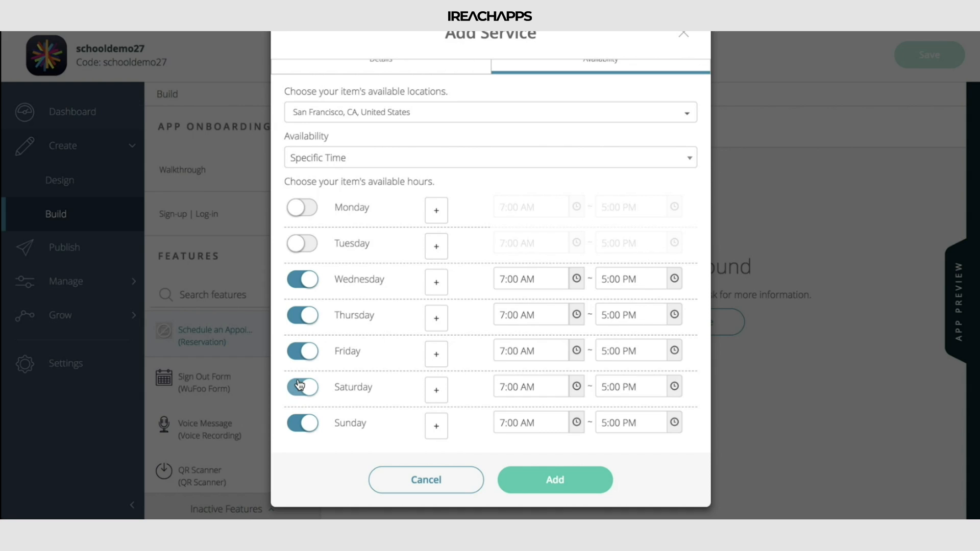
{"action": "left_click", "coordinate": [301, 424]}
{"action": "left_click", "coordinate": [302, 355]}
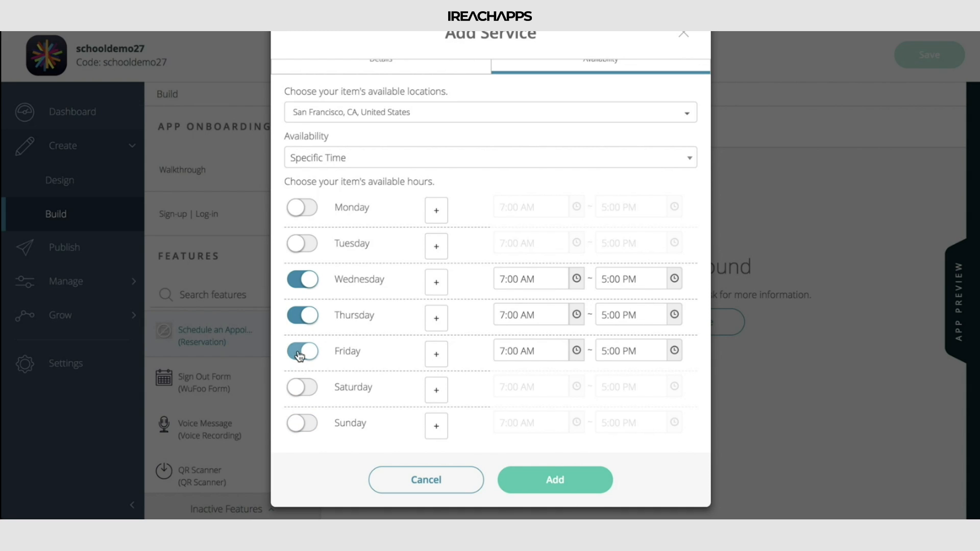
{"action": "left_click", "coordinate": [582, 484]}
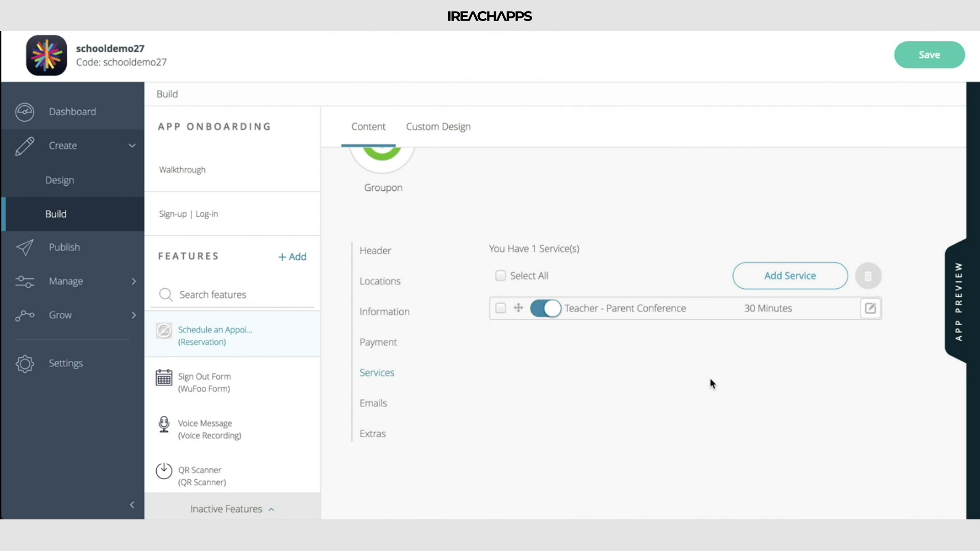
{"action": "left_click", "coordinate": [949, 56]}
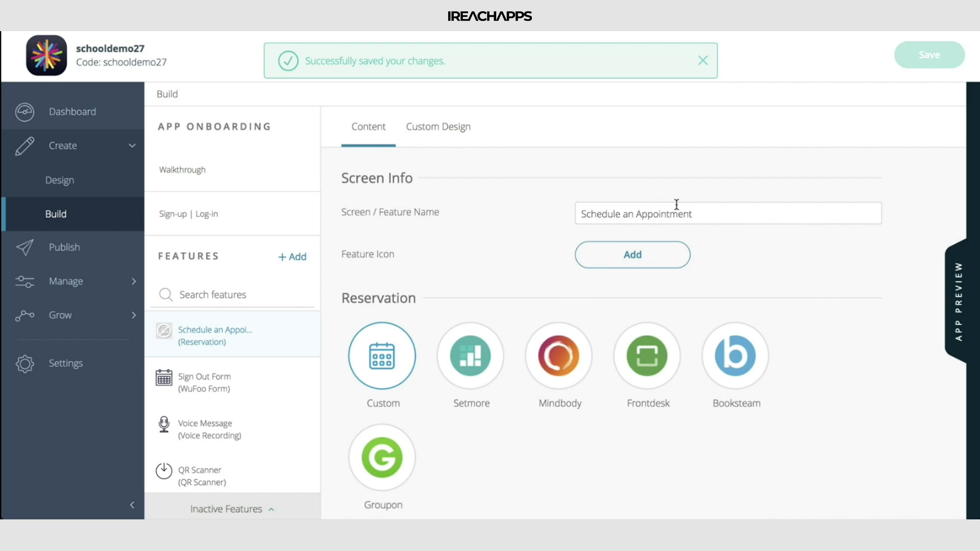
Open the Emails settings and examine the user confirmation email's subject and message template
{"action": "left_click", "coordinate": [474, 375]}
{"action": "scroll", "coordinate": [475, 375], "scroll_direction": "up", "scroll_amount": 1}
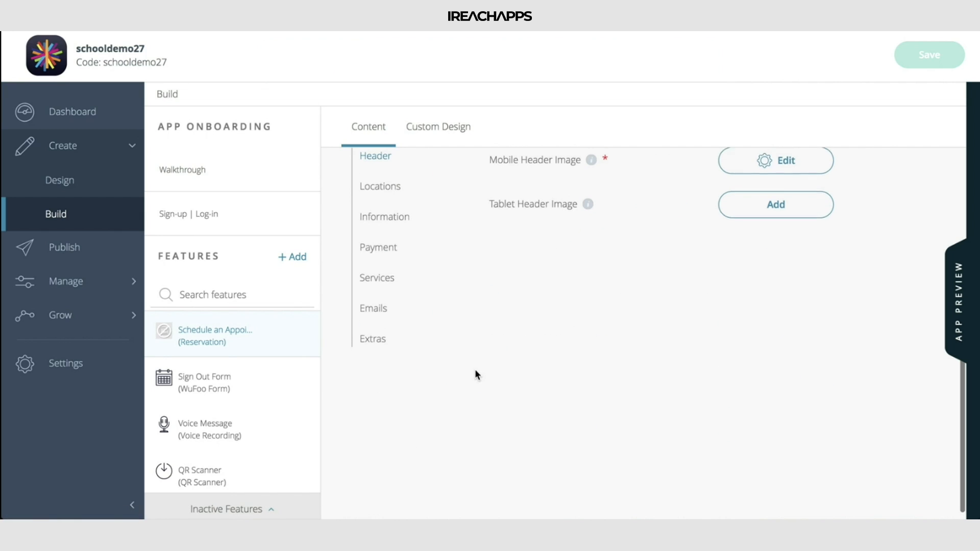
{"action": "left_click", "coordinate": [376, 279]}
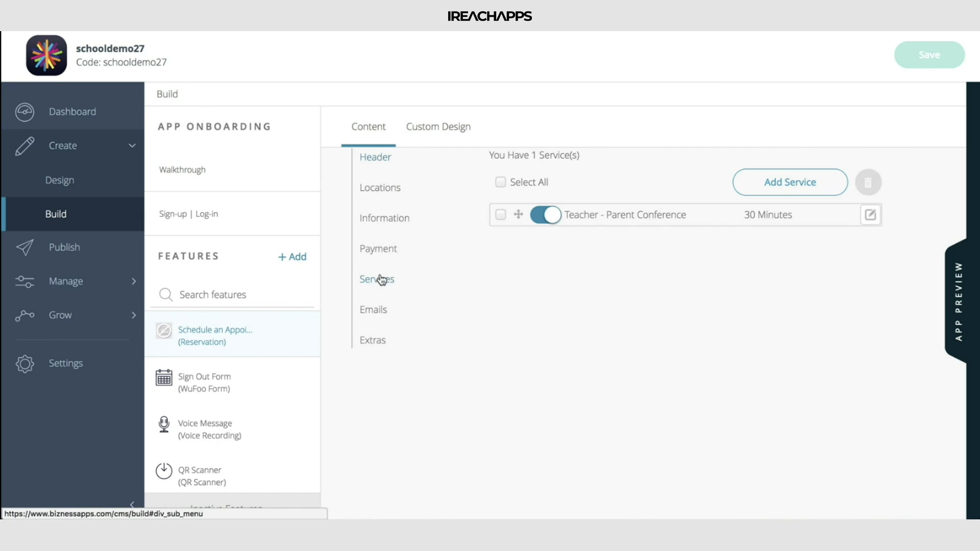
{"action": "left_click", "coordinate": [377, 307]}
{"action": "scroll", "coordinate": [632, 300], "scroll_direction": "up", "scroll_amount": 2}
{"action": "scroll", "coordinate": [632, 301], "scroll_direction": "up", "scroll_amount": 2}
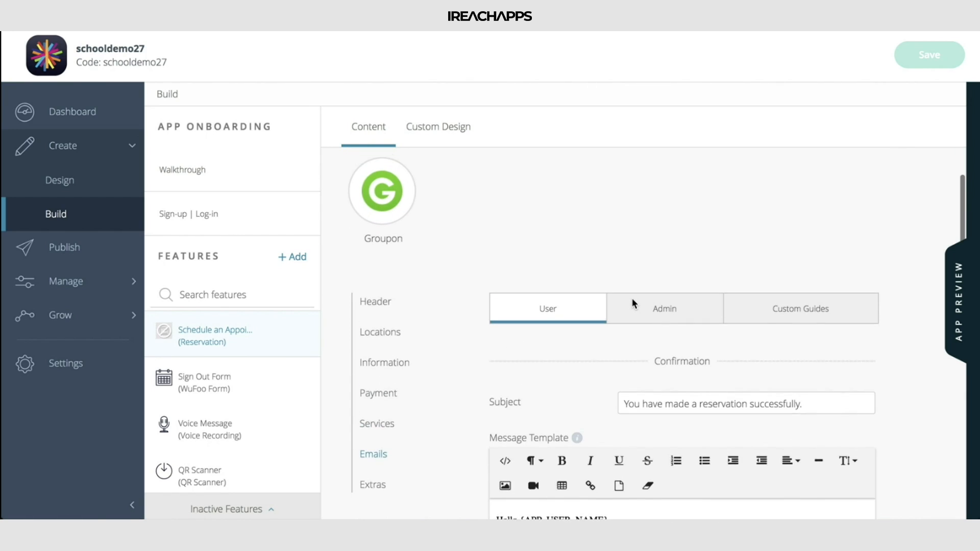
{"action": "scroll", "coordinate": [632, 301], "scroll_direction": "down", "scroll_amount": 4}
{"action": "scroll", "coordinate": [632, 301], "scroll_direction": "up", "scroll_amount": 1}
{"action": "right_click", "coordinate": [632, 298]}
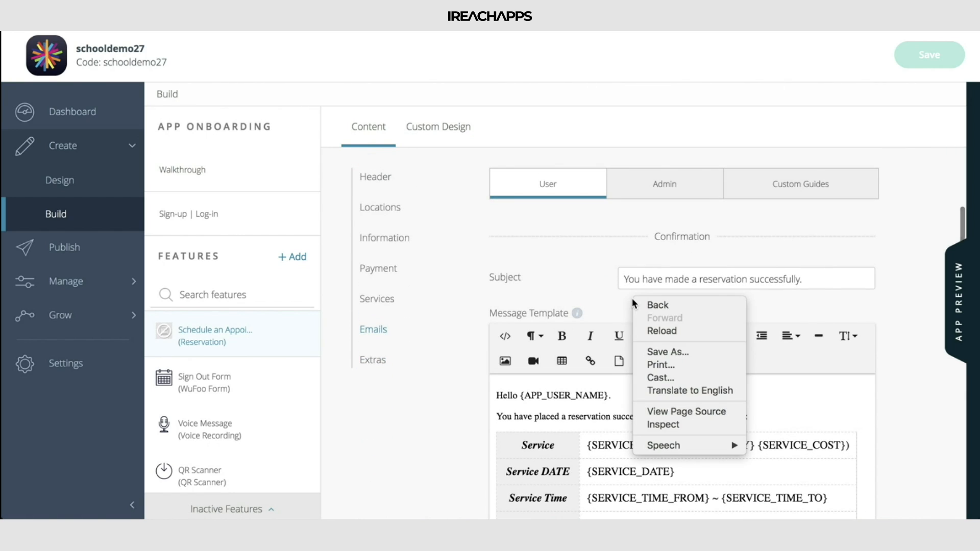
Examine the rest of the user confirmation template, its email objects and the user cancellation email settings
{"action": "left_click", "coordinate": [543, 241]}
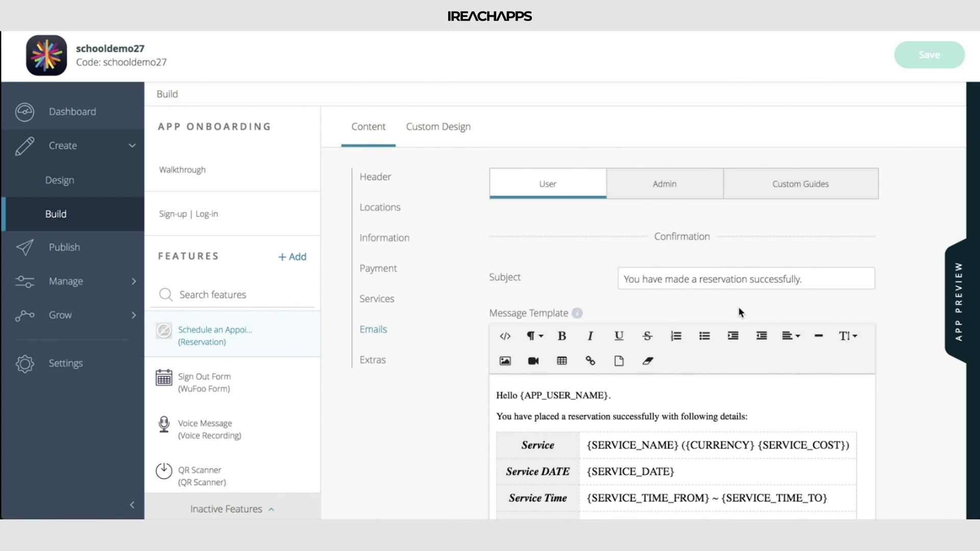
{"action": "scroll", "coordinate": [739, 309], "scroll_direction": "down", "scroll_amount": 10}
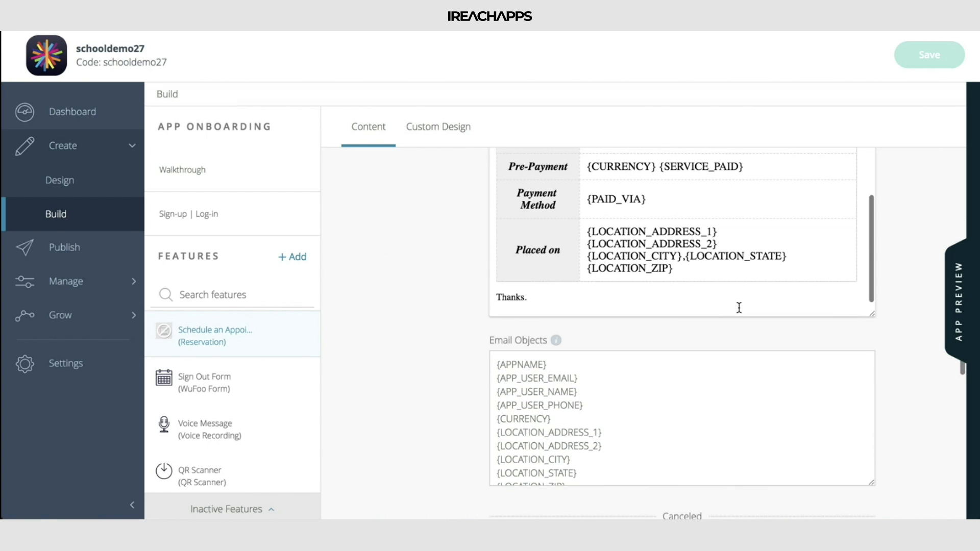
{"action": "scroll", "coordinate": [748, 359], "scroll_direction": "down", "scroll_amount": 5}
{"action": "scroll", "coordinate": [892, 383], "scroll_direction": "down", "scroll_amount": 5}
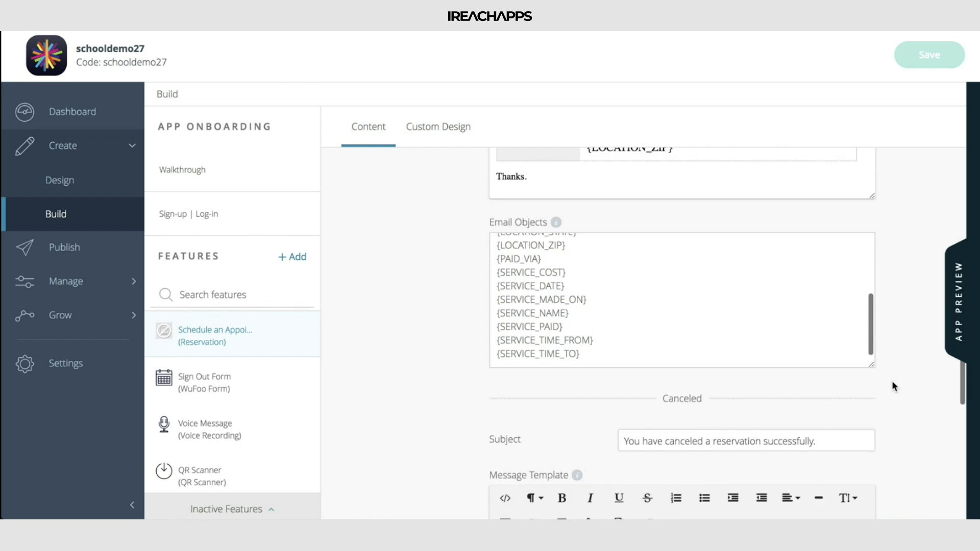
{"action": "scroll", "coordinate": [892, 381], "scroll_direction": "down", "scroll_amount": 5}
{"action": "scroll", "coordinate": [892, 381], "scroll_direction": "up", "scroll_amount": 15}
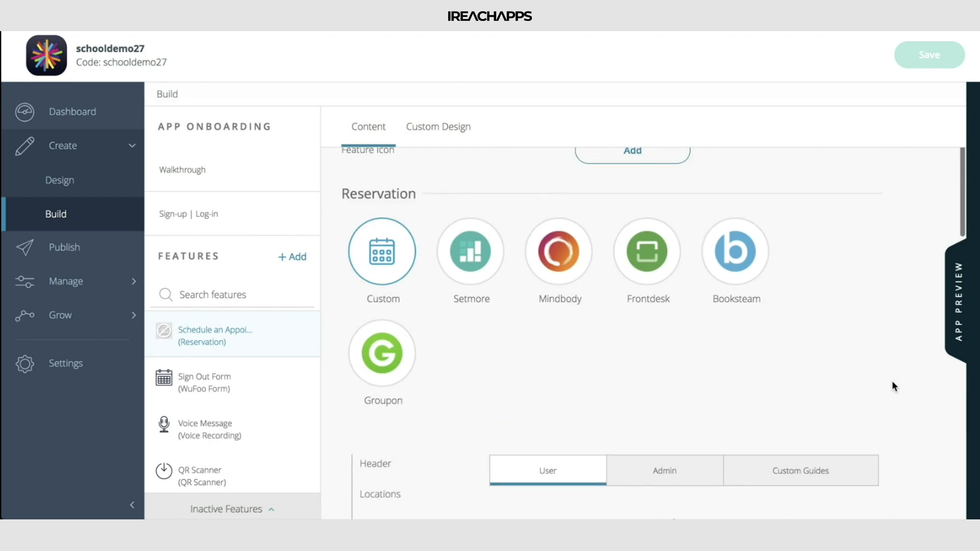
Open the Admin email settings and examine the admin email field and the confirmation and cancellation templates
{"action": "scroll", "coordinate": [865, 325], "scroll_direction": "down", "scroll_amount": 3}
{"action": "left_click", "coordinate": [683, 334]}
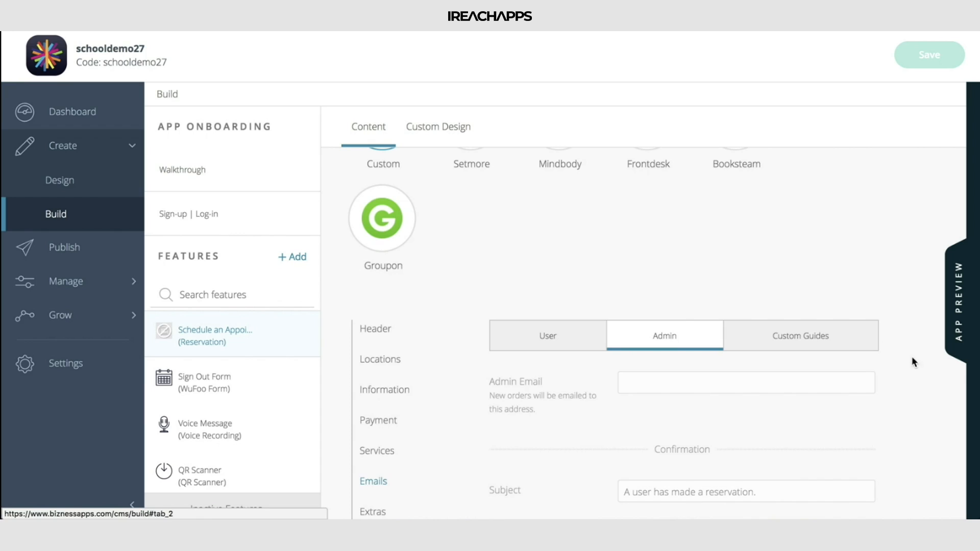
{"action": "scroll", "coordinate": [929, 370], "scroll_direction": "down", "scroll_amount": 3}
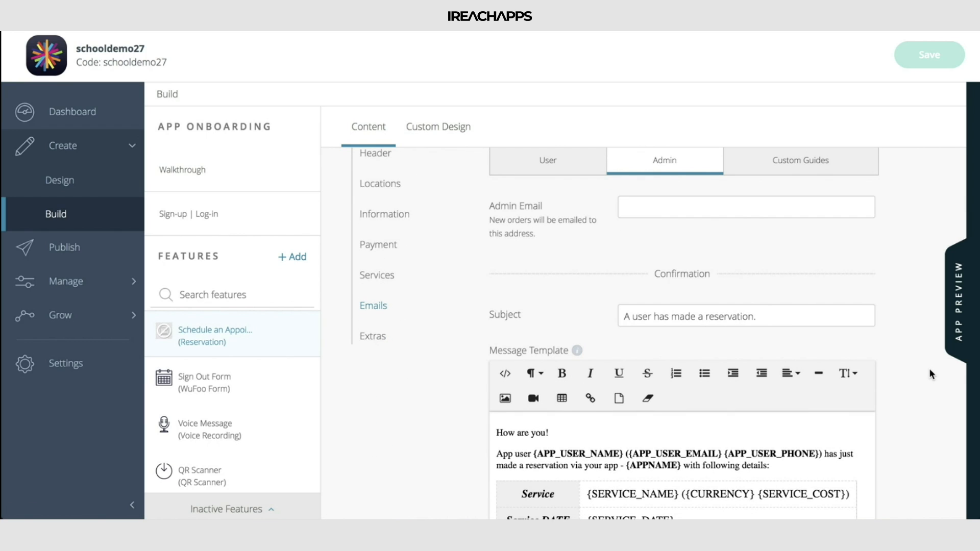
{"action": "scroll", "coordinate": [929, 368], "scroll_direction": "down", "scroll_amount": 7}
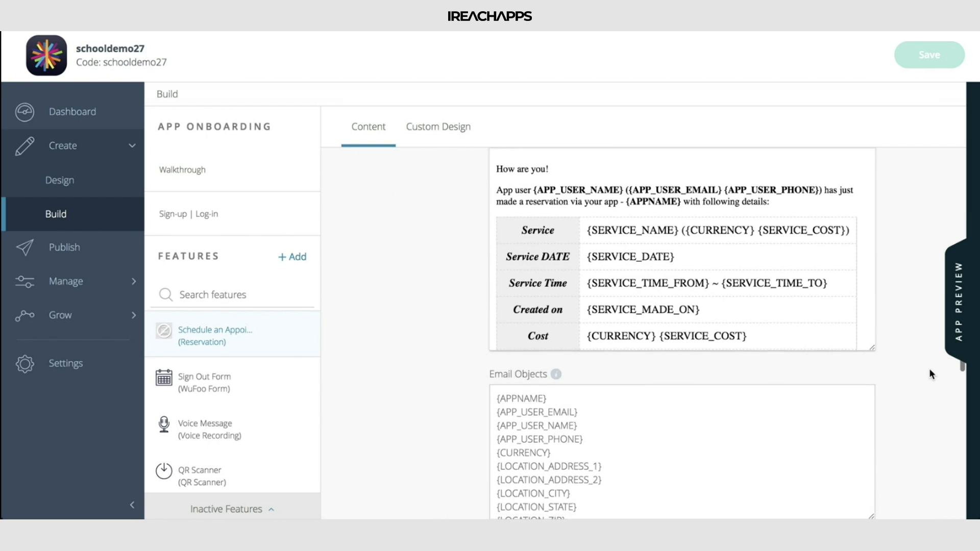
{"action": "scroll", "coordinate": [929, 368], "scroll_direction": "down", "scroll_amount": 6}
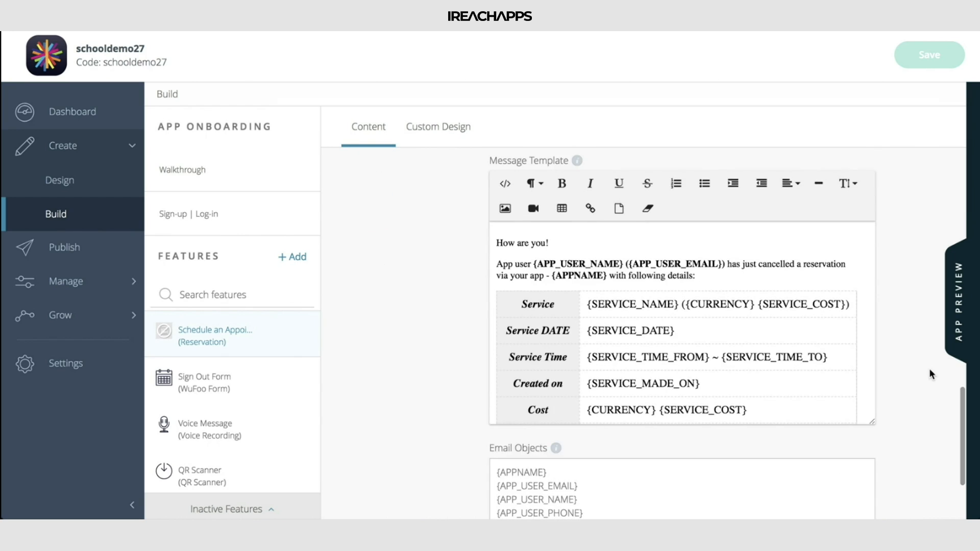
{"action": "scroll", "coordinate": [929, 369], "scroll_direction": "up", "scroll_amount": 3}
{"action": "scroll", "coordinate": [929, 368], "scroll_direction": "up", "scroll_amount": 10}
{"action": "scroll", "coordinate": [929, 369], "scroll_direction": "down", "scroll_amount": 11}
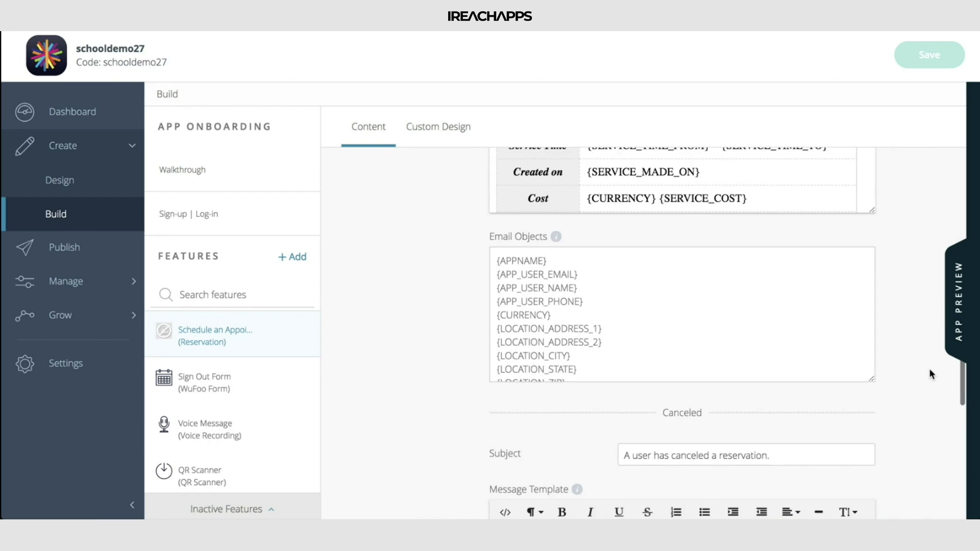
{"action": "scroll", "coordinate": [929, 368], "scroll_direction": "up", "scroll_amount": 15}
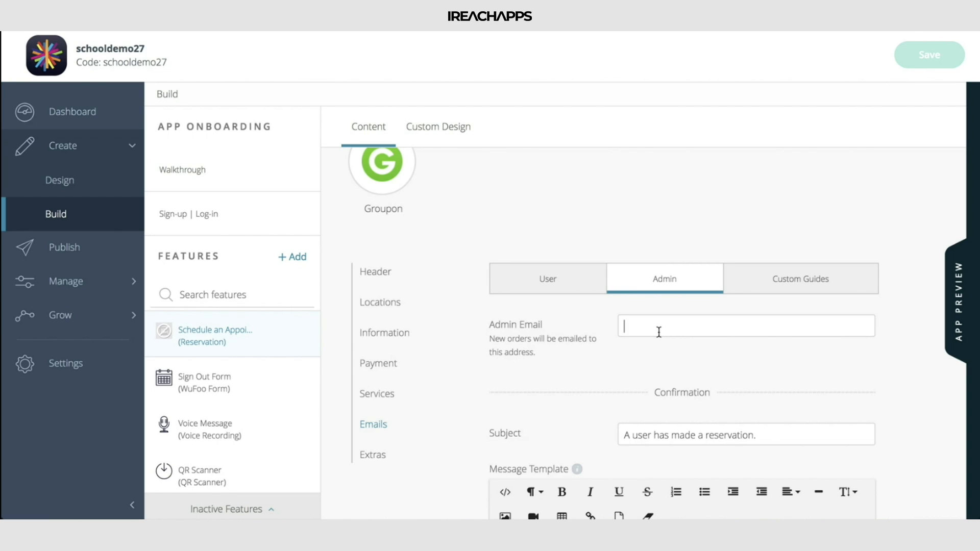
Open the Custom Guides email settings and examine the print template and the available email objects
{"action": "left_click", "coordinate": [831, 280]}
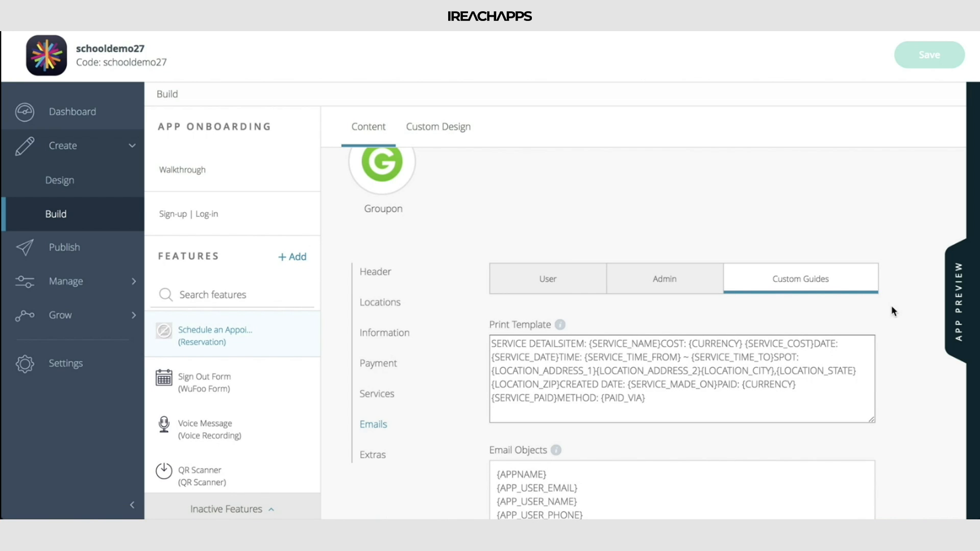
{"action": "scroll", "coordinate": [899, 379], "scroll_direction": "down", "scroll_amount": 3}
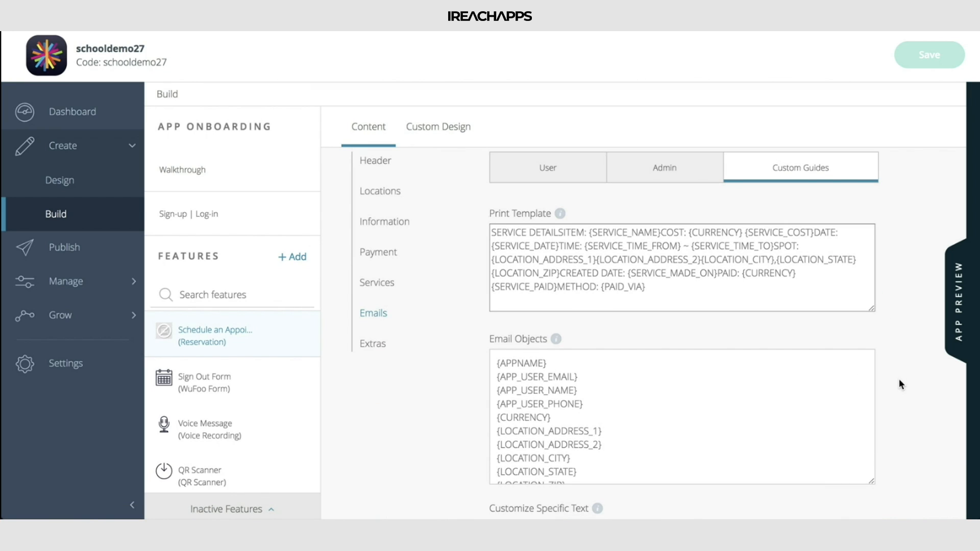
{"action": "mouse_move", "coordinate": [555, 215]}
{"action": "scroll", "coordinate": [635, 427], "scroll_direction": "down", "scroll_amount": 2}
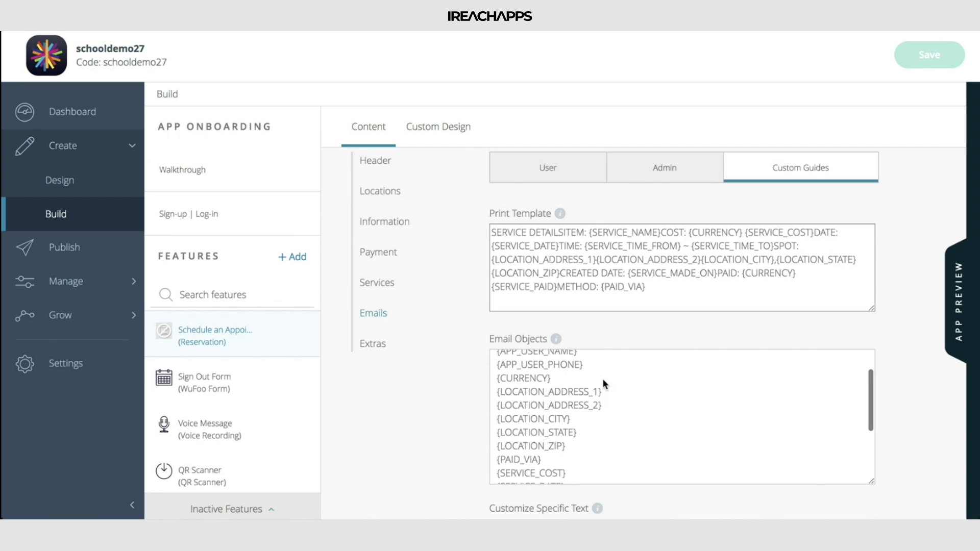
{"action": "scroll", "coordinate": [605, 378], "scroll_direction": "up", "scroll_amount": 2}
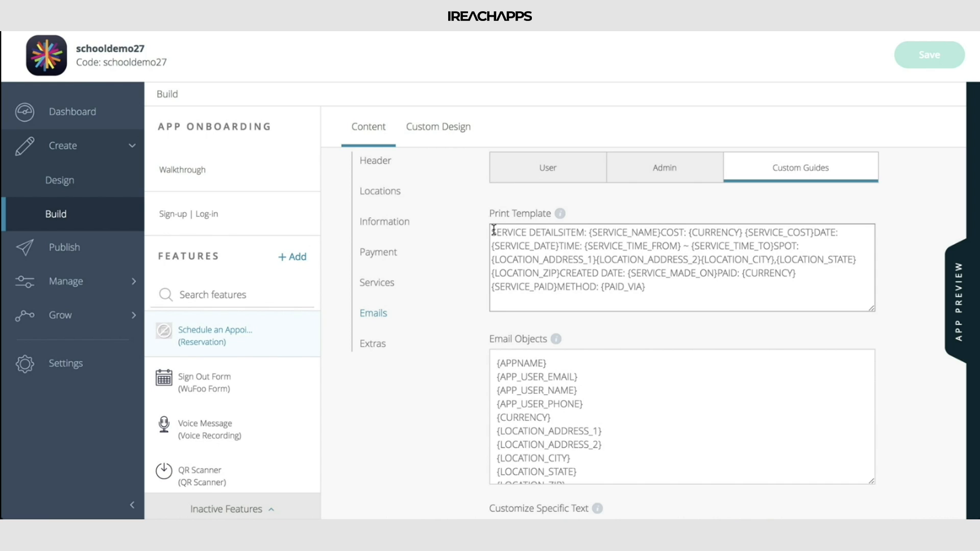
{"action": "mouse_move", "coordinate": [493, 233]}
{"action": "left_mouse_down"}
{"action": "mouse_move", "coordinate": [587, 233]}
{"action": "mouse_move", "coordinate": [492, 233]}
{"action": "left_mouse_up"}
{"action": "left_click", "coordinate": [588, 233]}
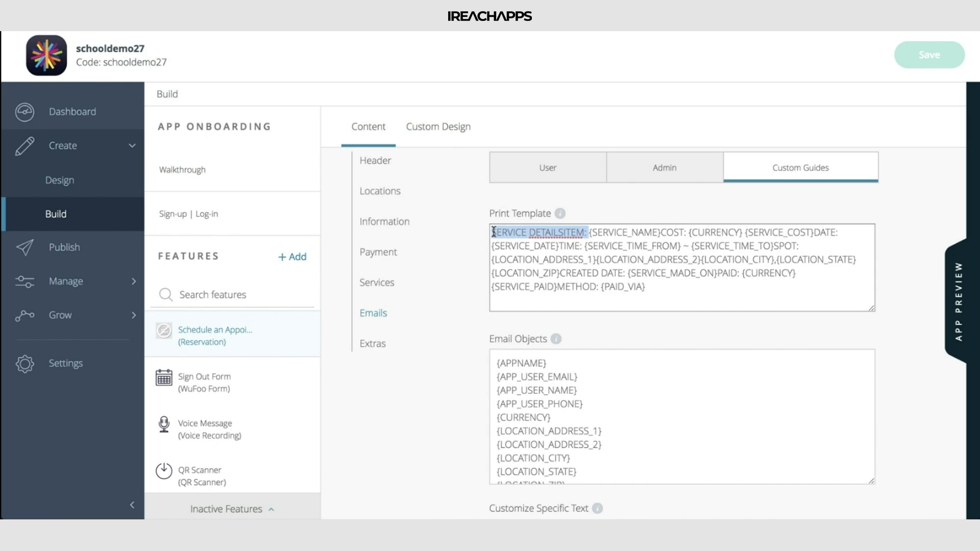
Return to the user confirmation email and compare its message template, highlighting the placeholders in the Service row
{"action": "left_click", "coordinate": [562, 171]}
{"action": "scroll", "coordinate": [662, 420], "scroll_direction": "up", "scroll_amount": 2}
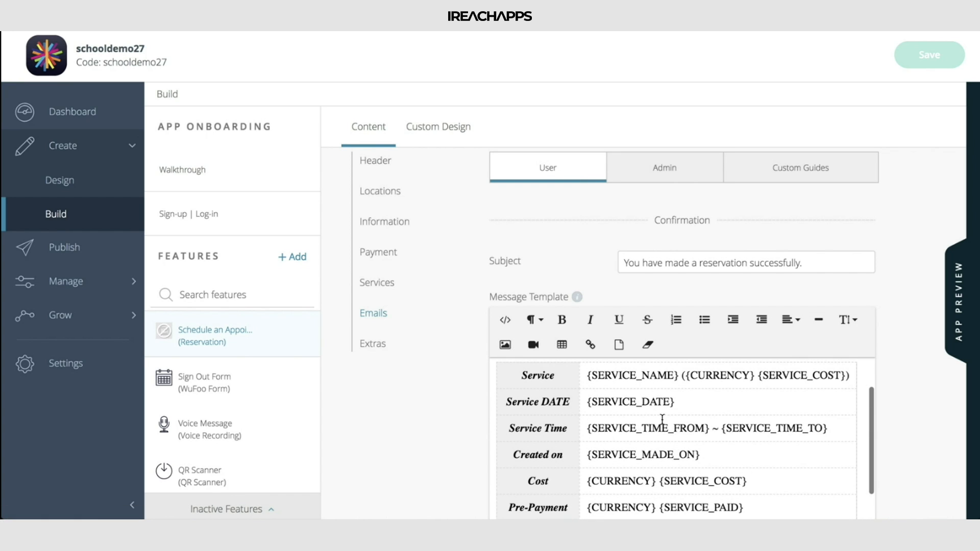
{"action": "scroll", "coordinate": [911, 453], "scroll_direction": "up", "scroll_amount": 1}
{"action": "scroll", "coordinate": [911, 453], "scroll_direction": "down", "scroll_amount": 2}
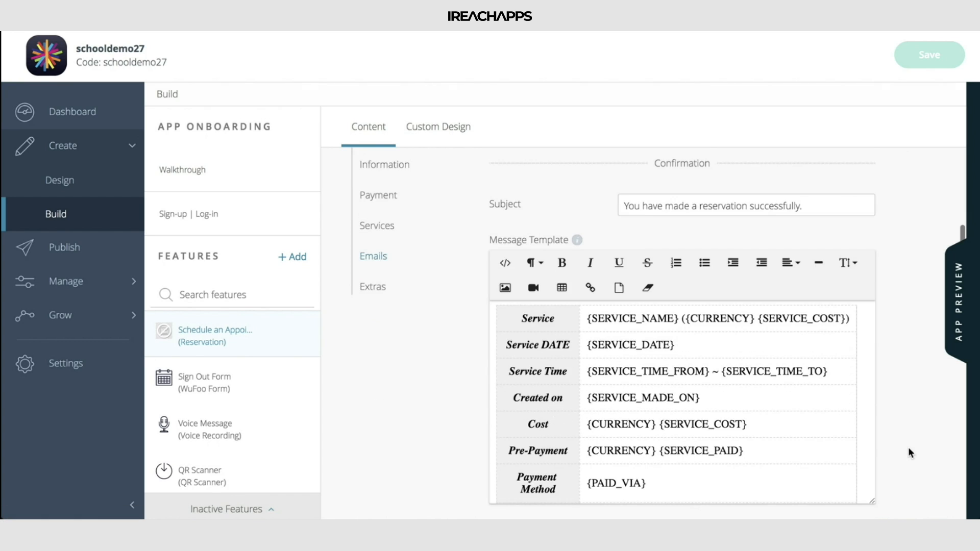
{"action": "scroll", "coordinate": [769, 397], "scroll_direction": "up", "scroll_amount": 2}
{"action": "scroll", "coordinate": [768, 397], "scroll_direction": "down", "scroll_amount": 3}
{"action": "right_click", "coordinate": [767, 396]}
{"action": "left_click", "coordinate": [704, 384]}
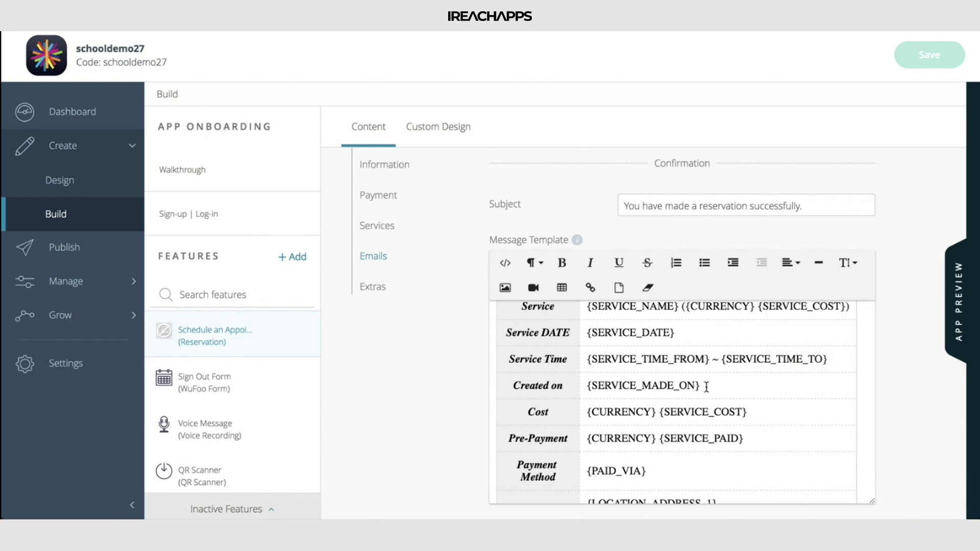
{"action": "scroll", "coordinate": [707, 386], "scroll_direction": "down", "scroll_amount": 4}
{"action": "scroll", "coordinate": [706, 387], "scroll_direction": "up", "scroll_amount": 5}
{"action": "left_click", "coordinate": [591, 371]}
{"action": "left_click_drag", "start_coordinate": [591, 371], "coordinate": [850, 369]}
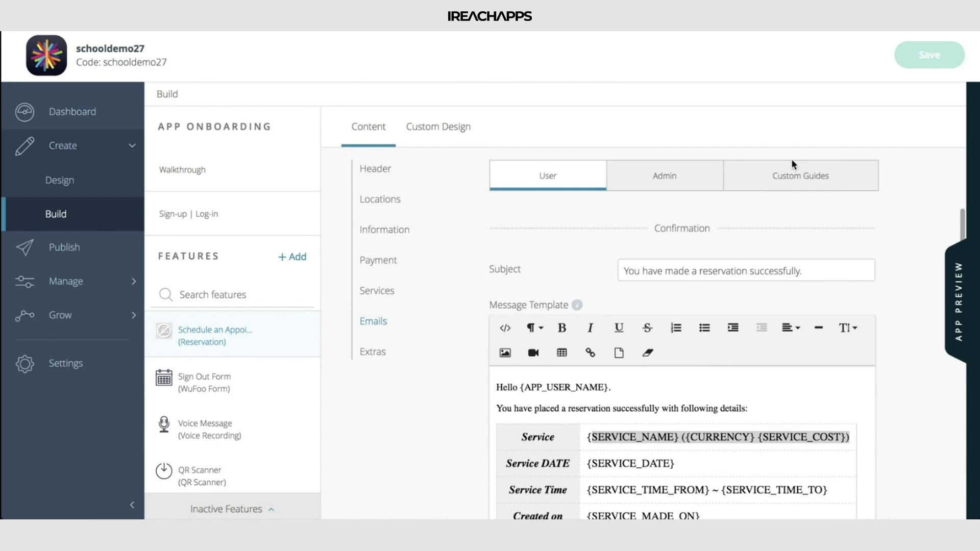
In the Custom Guides specific text, set the Card label to "Plastic" and the Allow Pay with Cash label to "Cash"
{"action": "left_click", "coordinate": [800, 176]}
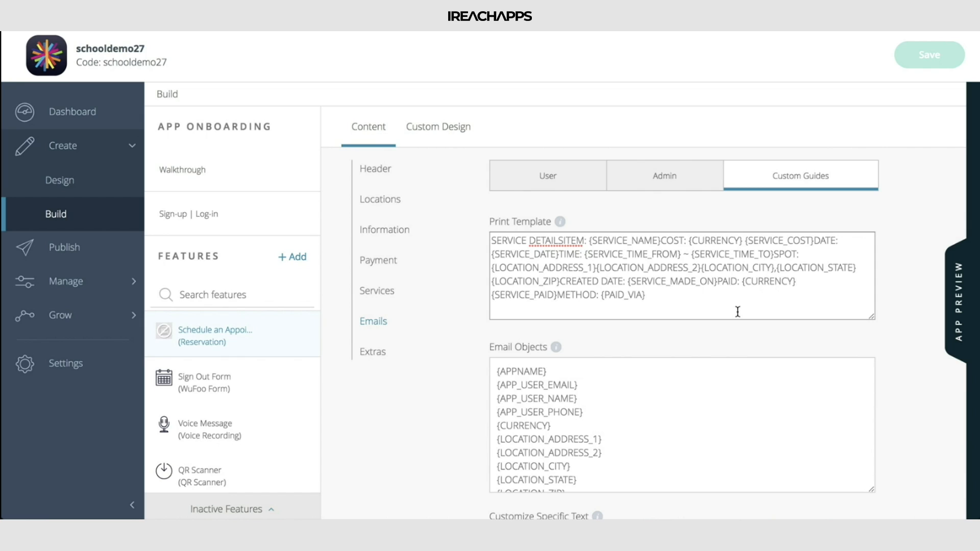
{"action": "scroll", "coordinate": [738, 311], "scroll_direction": "down", "scroll_amount": 3}
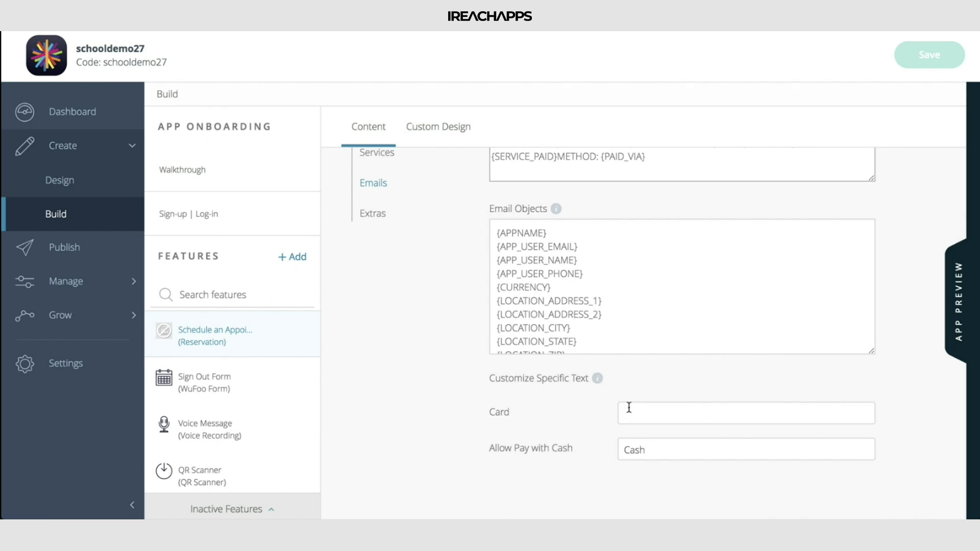
{"action": "type", "text": "Pla"}
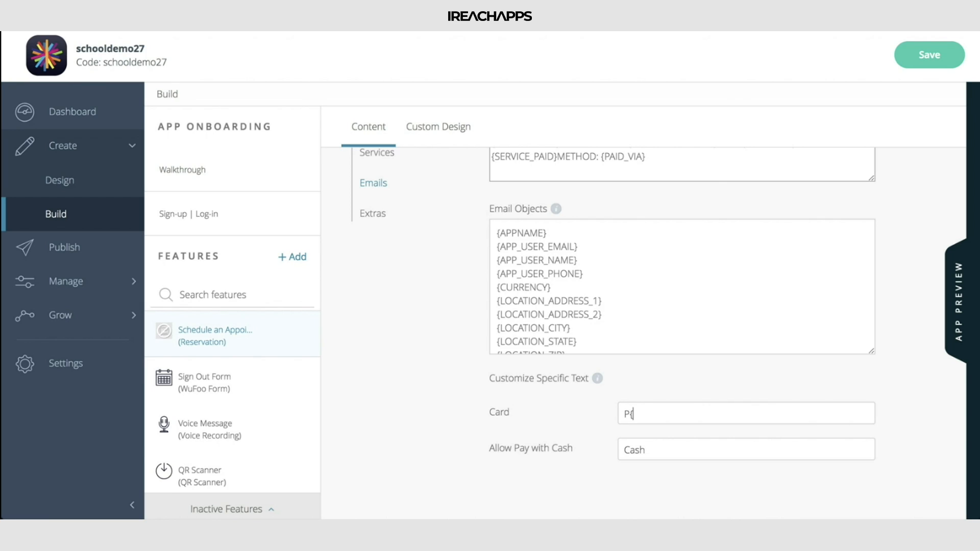
{"action": "type", "text": "stio"}
{"action": "double_click", "coordinate": [672, 452]}
{"action": "type", "text": "Cash"}
{"action": "scroll", "coordinate": [541, 265], "scroll_direction": "up", "scroll_amount": 4}
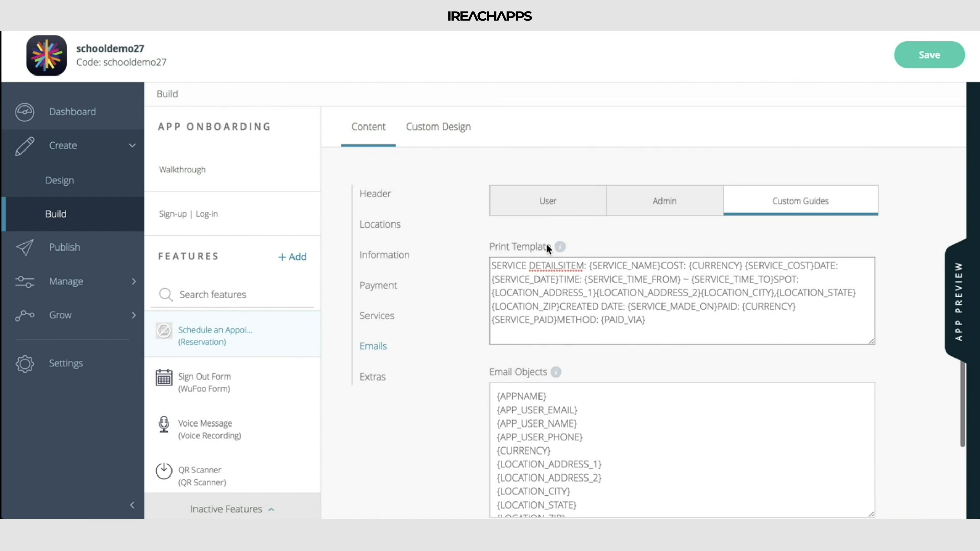
Review the user confirmation message template from the greeting through the details table, along with its email objects
{"action": "left_click", "coordinate": [569, 201]}
{"action": "scroll", "coordinate": [621, 340], "scroll_direction": "down", "scroll_amount": 3}
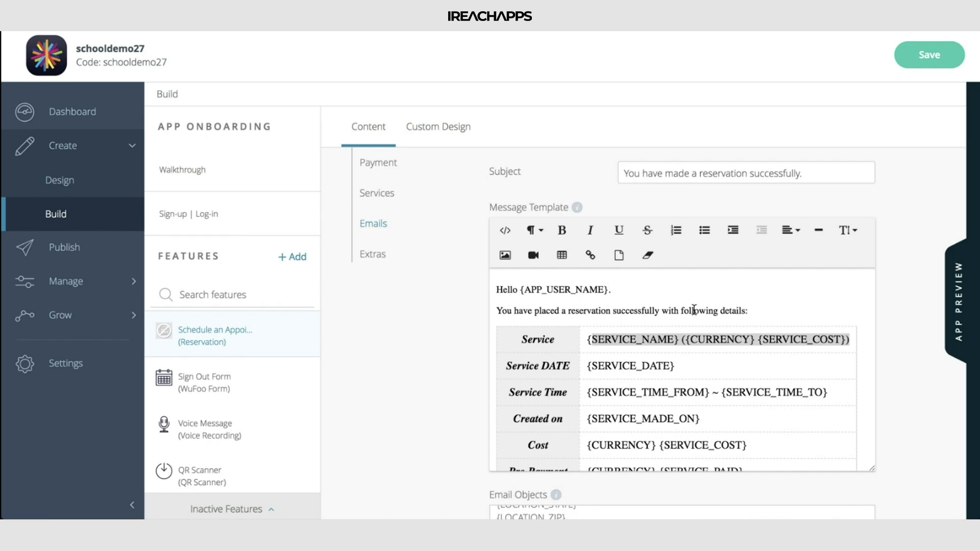
{"action": "left_click_drag", "start_coordinate": [555, 338], "coordinate": [576, 410]}
{"action": "left_click", "coordinate": [779, 292]}
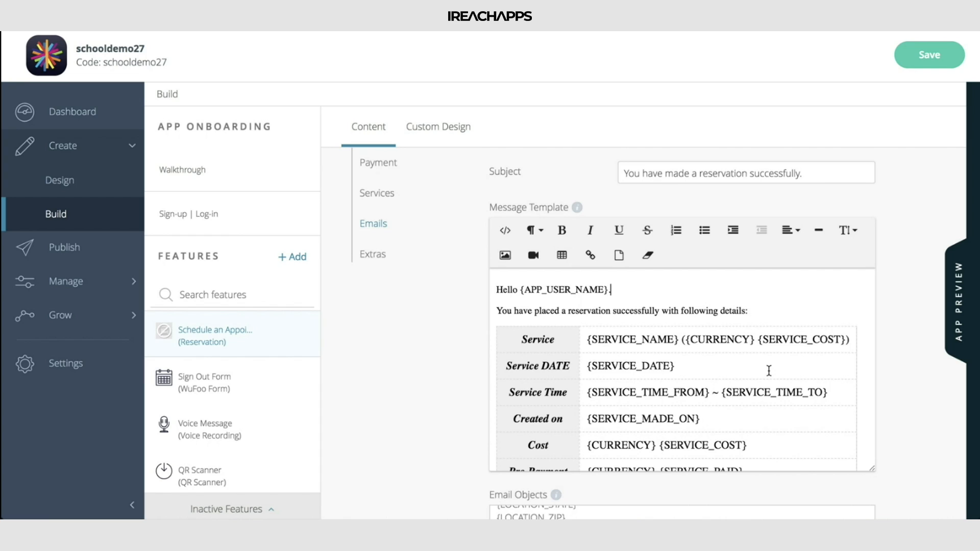
{"action": "scroll", "coordinate": [769, 371], "scroll_direction": "down", "scroll_amount": 3}
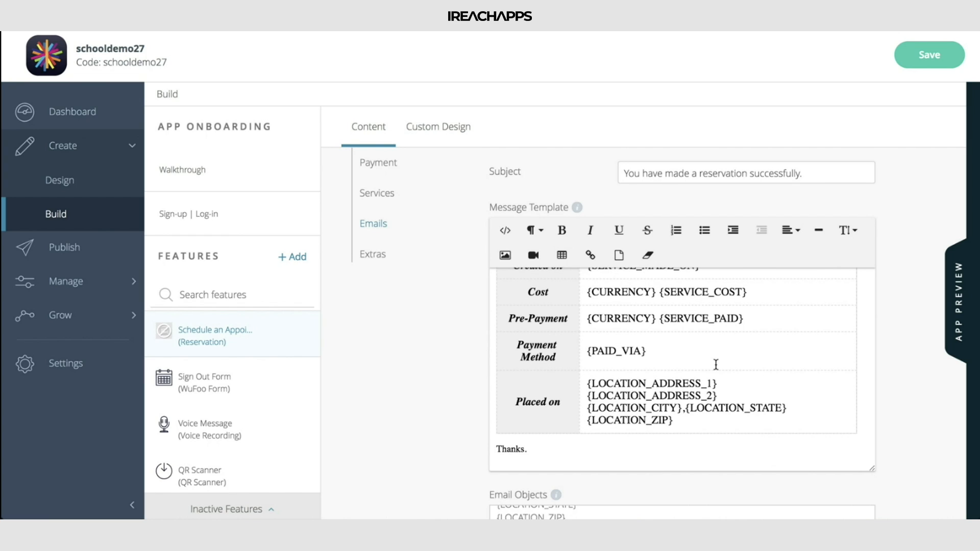
{"action": "scroll", "coordinate": [716, 364], "scroll_direction": "down", "scroll_amount": 4}
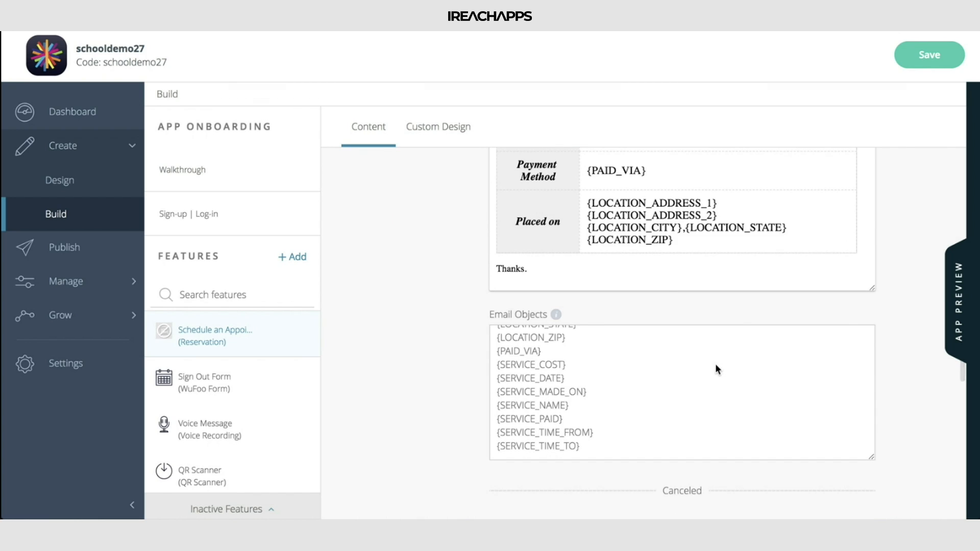
{"action": "scroll", "coordinate": [701, 222], "scroll_direction": "up", "scroll_amount": 3}
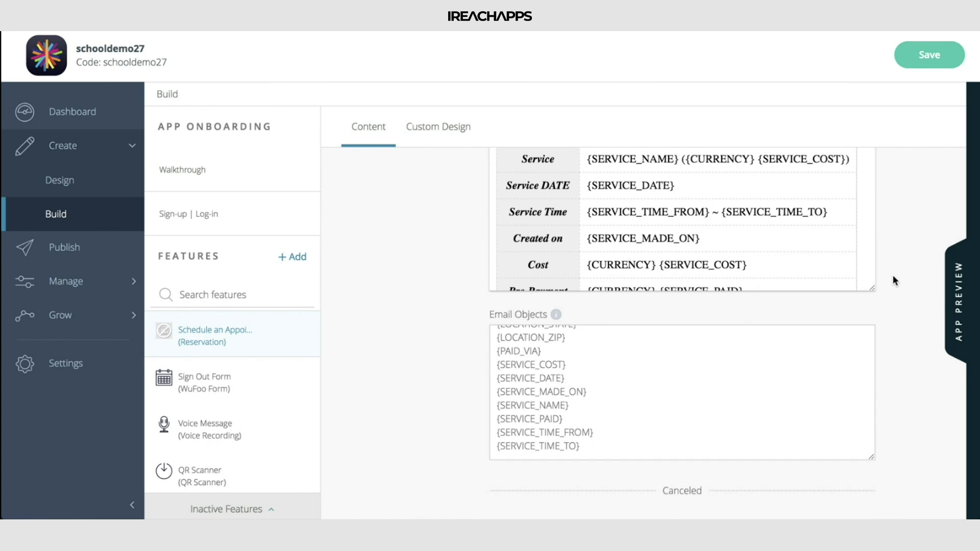
{"action": "scroll", "coordinate": [893, 276], "scroll_direction": "up", "scroll_amount": 2}
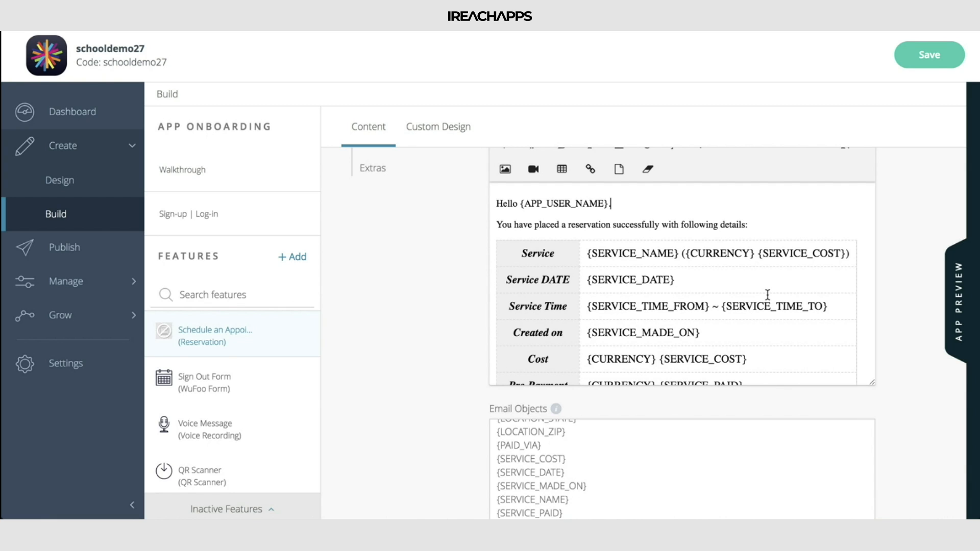
{"action": "scroll", "coordinate": [768, 294], "scroll_direction": "up", "scroll_amount": 1}
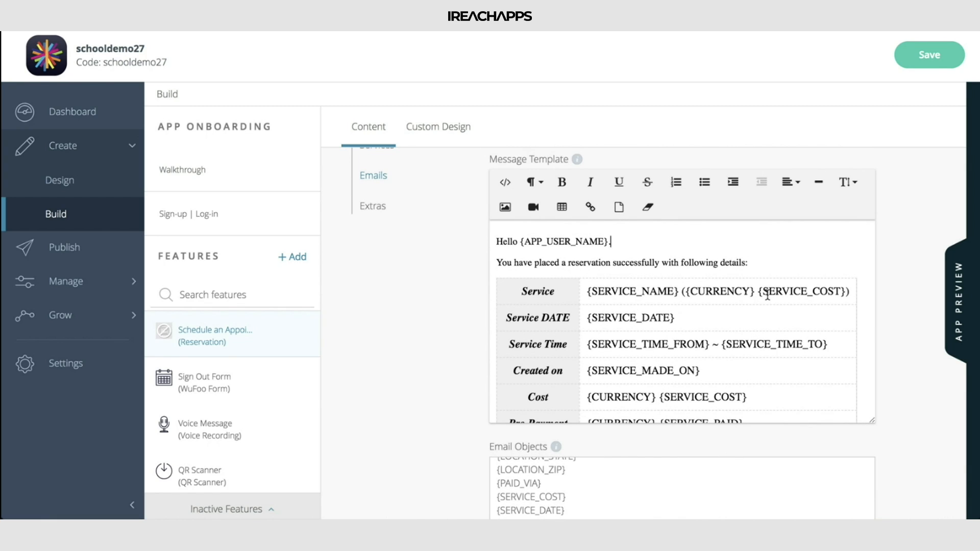
Insert a blank line above the greeting in the user confirmation template and review the user cancellation template
{"action": "left_click", "coordinate": [497, 240]}
{"action": "key", "text": "Return"}
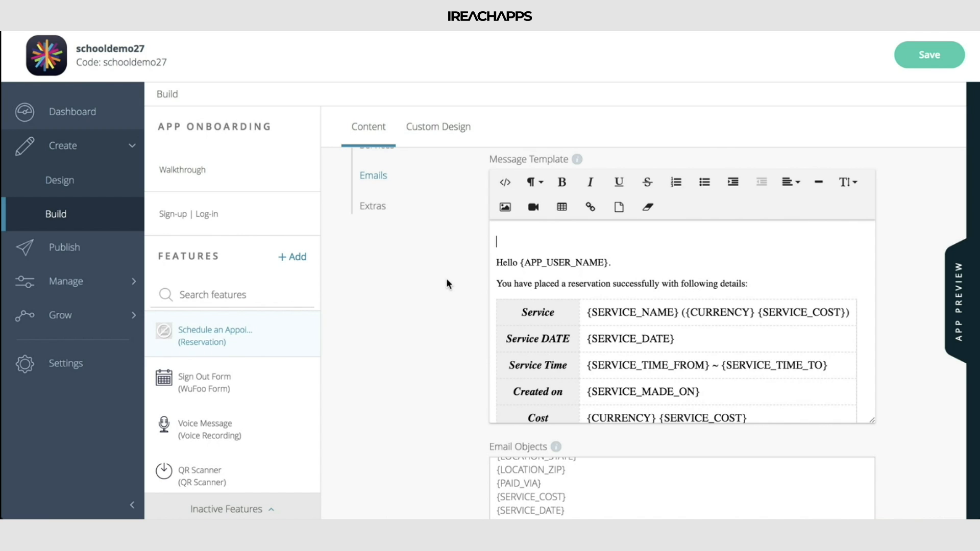
{"action": "scroll", "coordinate": [447, 283], "scroll_direction": "down", "scroll_amount": 6}
{"action": "scroll", "coordinate": [447, 283], "scroll_direction": "down", "scroll_amount": 7}
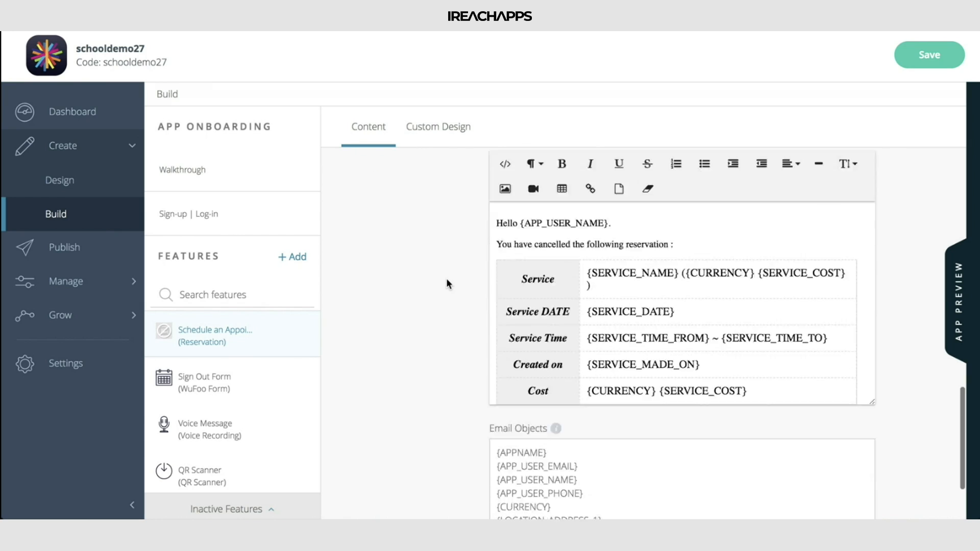
{"action": "scroll", "coordinate": [447, 284], "scroll_direction": "up", "scroll_amount": 20}
{"action": "scroll", "coordinate": [447, 284], "scroll_direction": "down", "scroll_amount": 5}
{"action": "scroll", "coordinate": [446, 281], "scroll_direction": "down", "scroll_amount": 6}
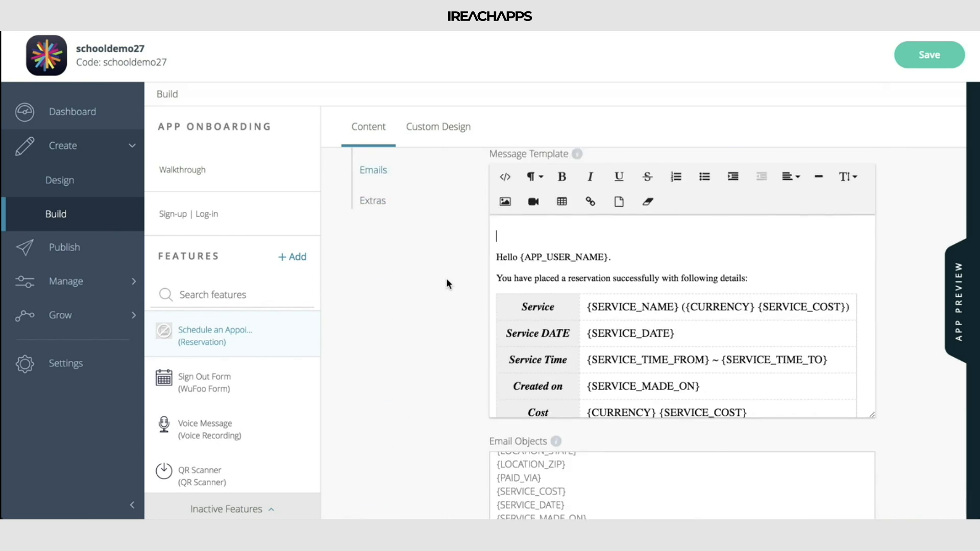
Open the Extras settings and examine the Google Calendar, Thermal Printer and Google Cloud Print sections
{"action": "scroll", "coordinate": [446, 281], "scroll_direction": "up", "scroll_amount": 4}
{"action": "left_click", "coordinate": [383, 380]}
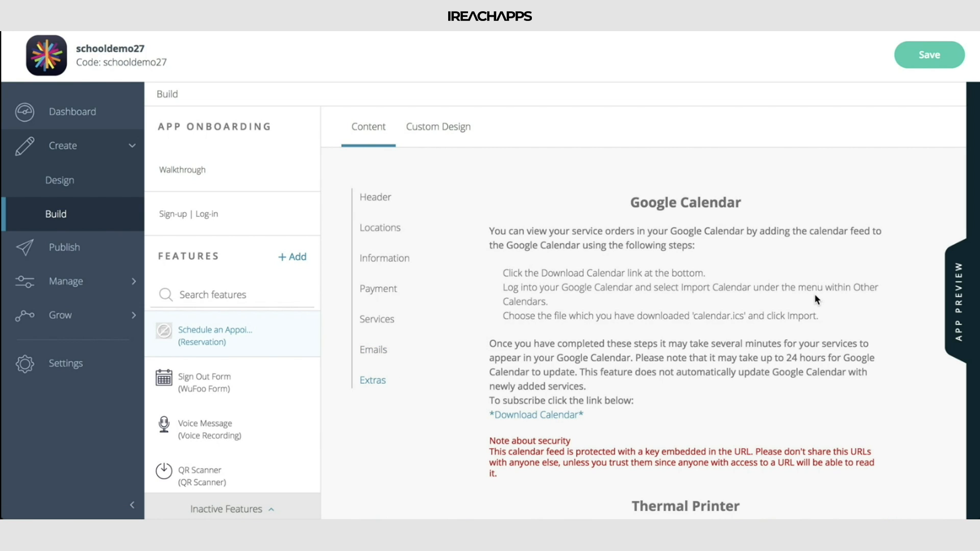
{"action": "scroll", "coordinate": [815, 294], "scroll_direction": "down", "scroll_amount": 5}
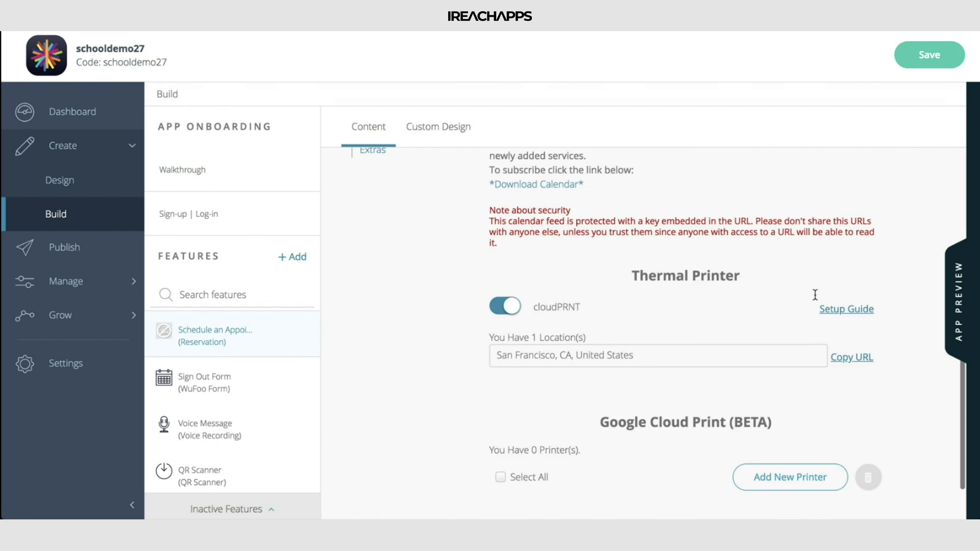
Review the Extras settings from the printer sections back to Google Calendar and save the Schedule an Appointment feature's changes
{"action": "scroll", "coordinate": [744, 282], "scroll_direction": "down", "scroll_amount": 2}
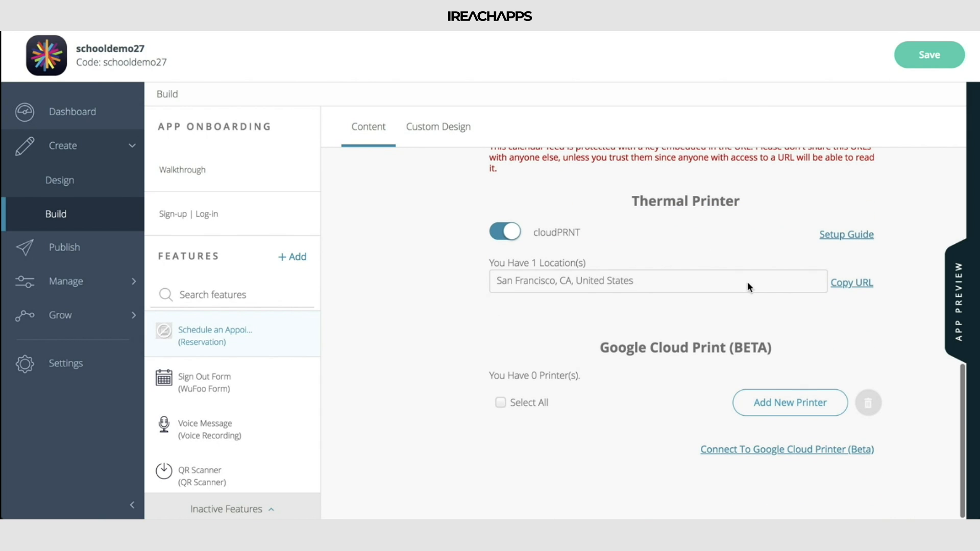
{"action": "scroll", "coordinate": [698, 398], "scroll_direction": "up", "scroll_amount": 3}
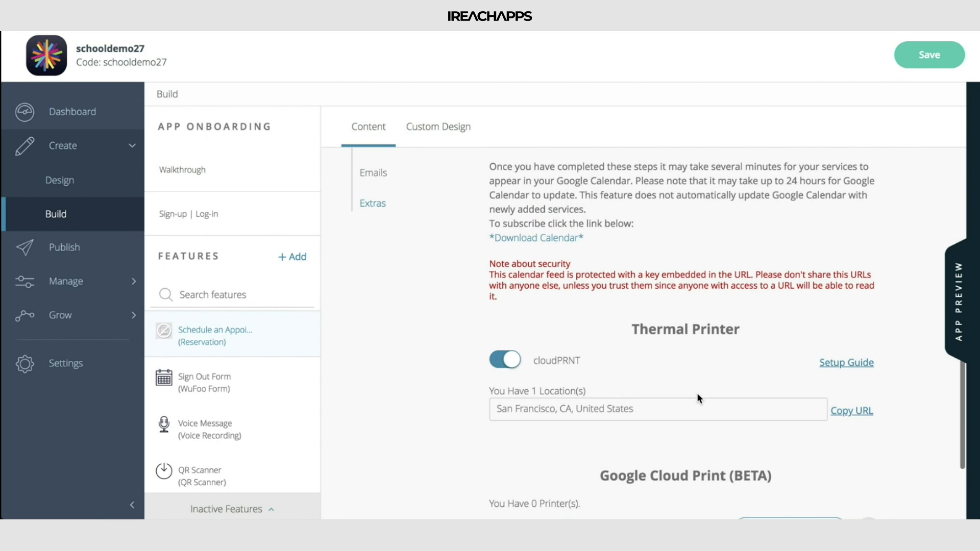
{"action": "scroll", "coordinate": [698, 397], "scroll_direction": "up", "scroll_amount": 4}
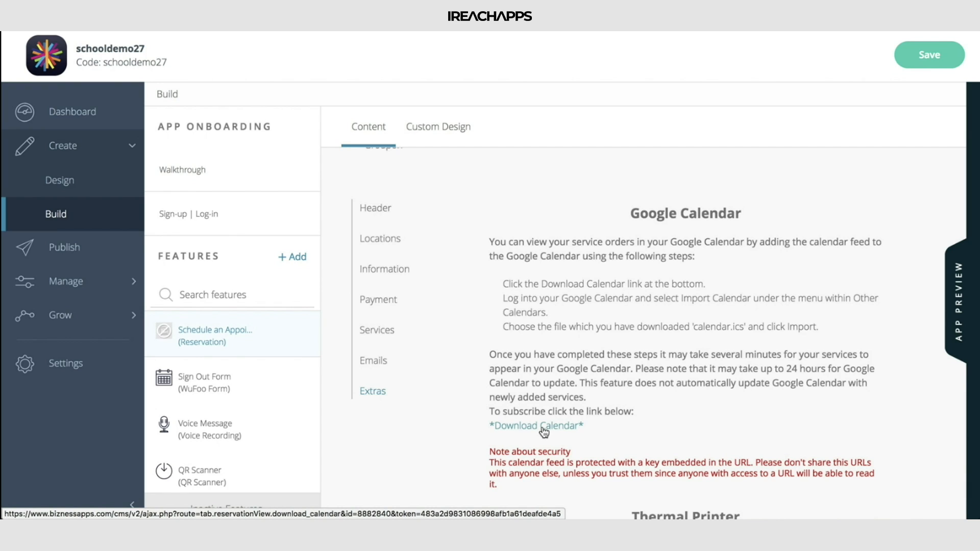
{"action": "left_click", "coordinate": [933, 56]}
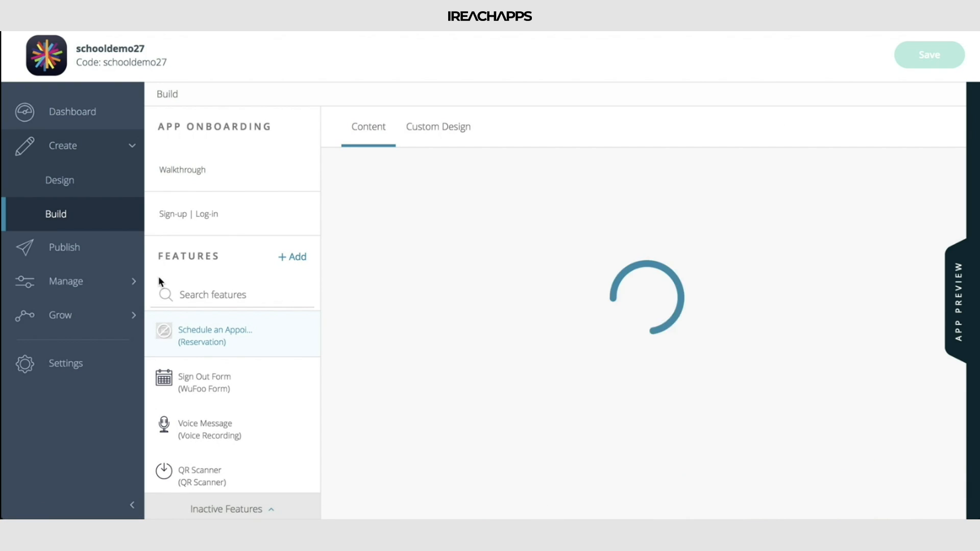
Open the app's Transactions page in the Manage section
{"action": "left_click", "coordinate": [105, 283]}
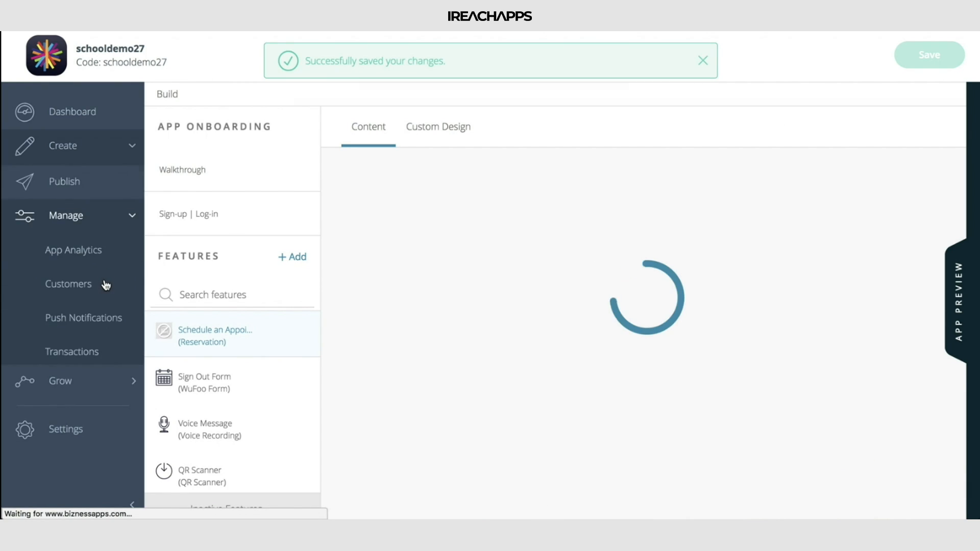
{"action": "left_click", "coordinate": [91, 351]}
{"action": "left_click", "coordinate": [604, 133]}
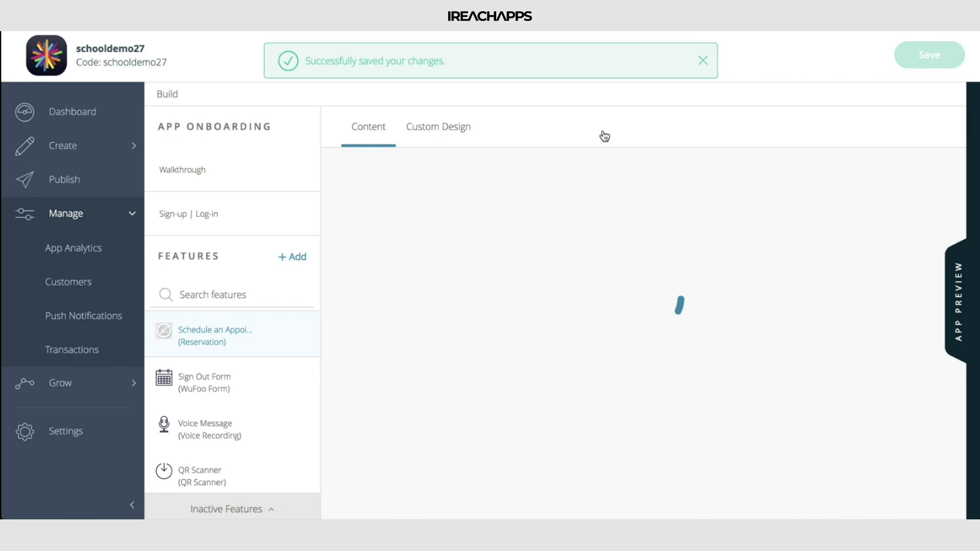